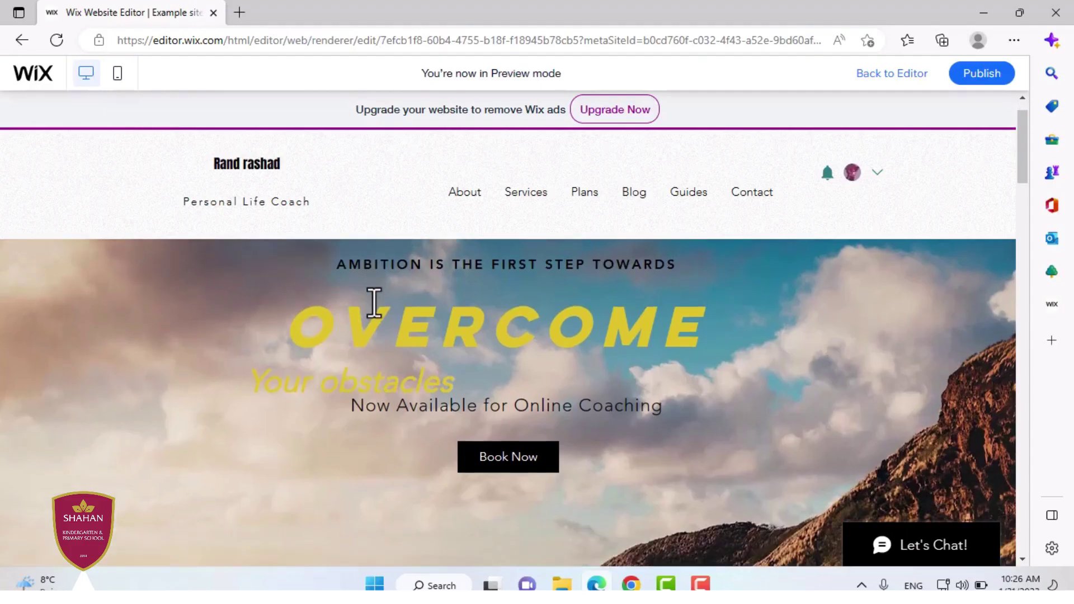
Step: Scroll through the finished coaching site in desktop Preview mode
scroll(372, 306, "down", 3)
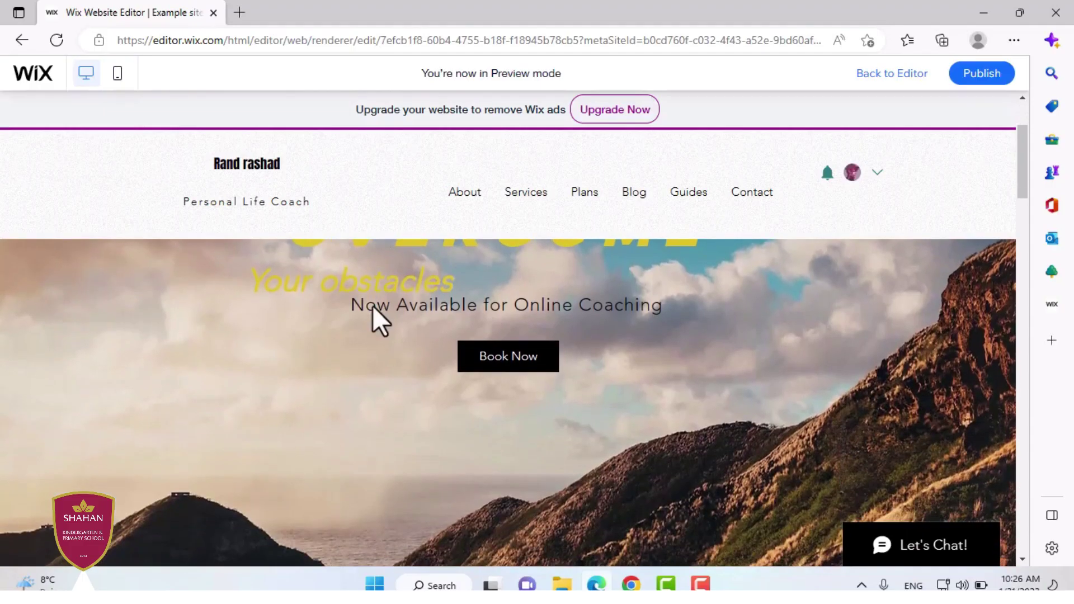
scroll(250, 233, "up", 4)
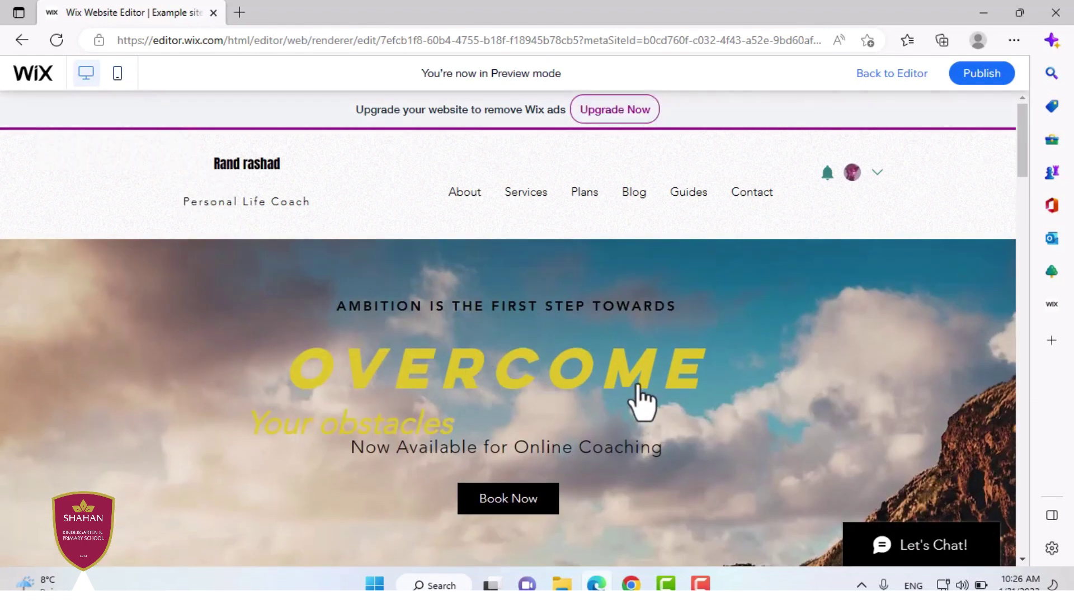
scroll(640, 400, "down", 1)
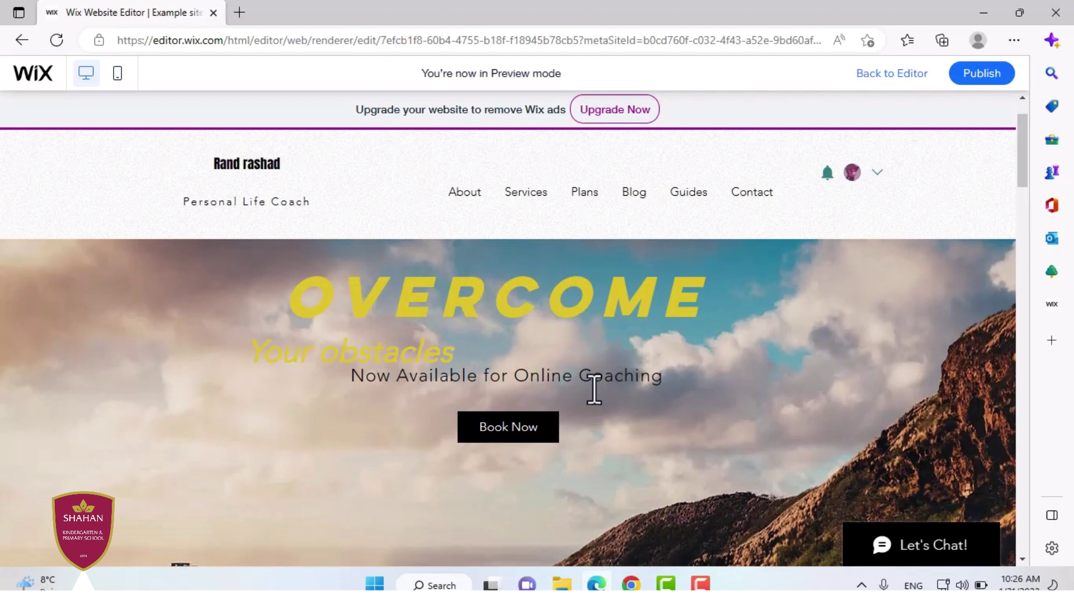
scroll(711, 317, "down", 4)
scroll(448, 442, "down", 5)
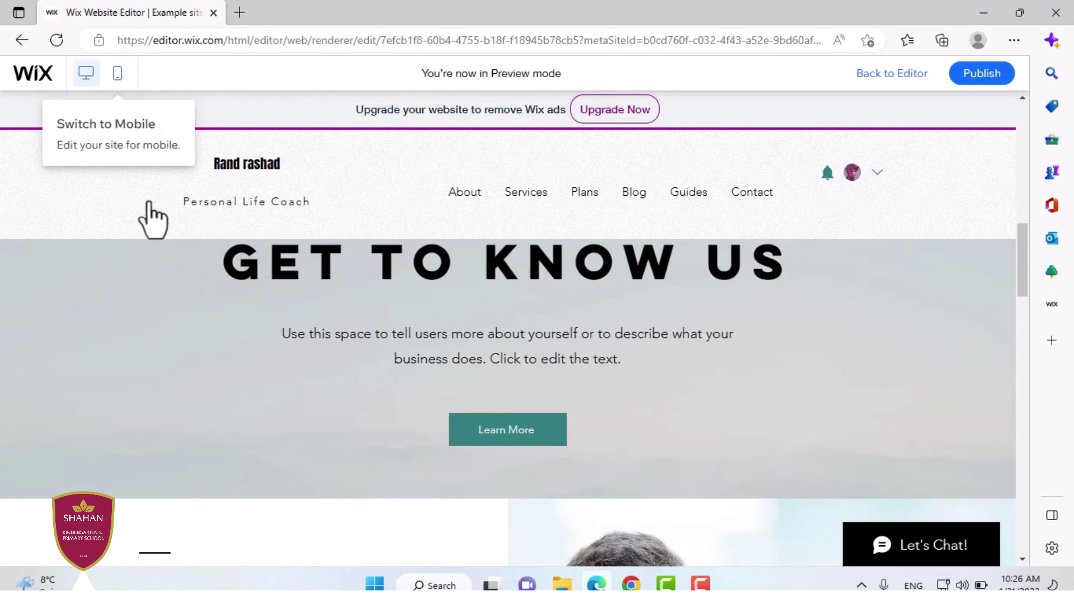
Step: Check the mobile preview, then switch to the wix.com home page in Chrome
left_click(117, 74)
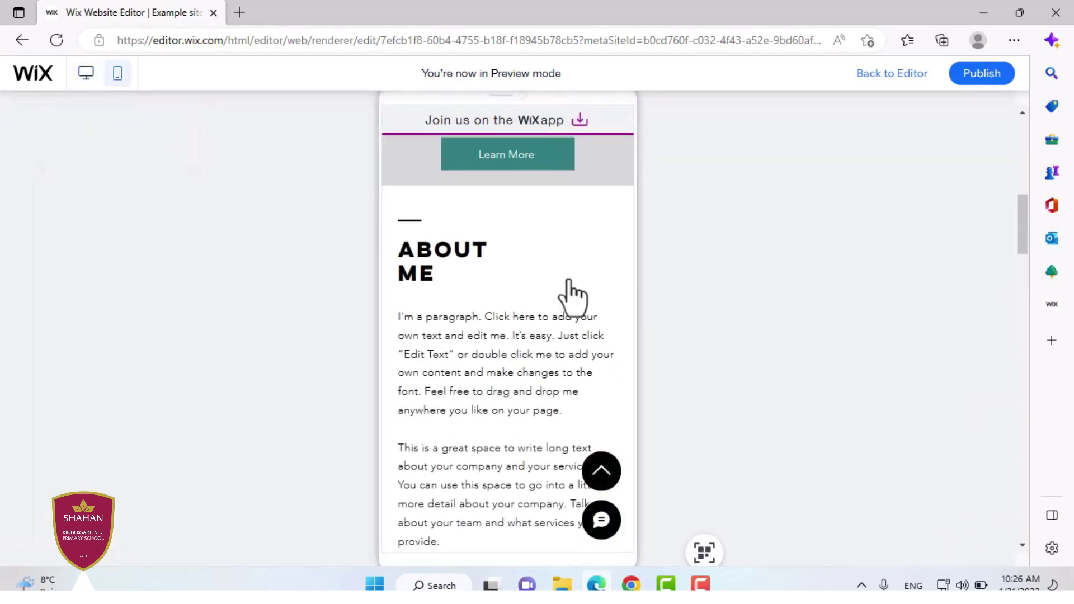
scroll(564, 291, "up", 10)
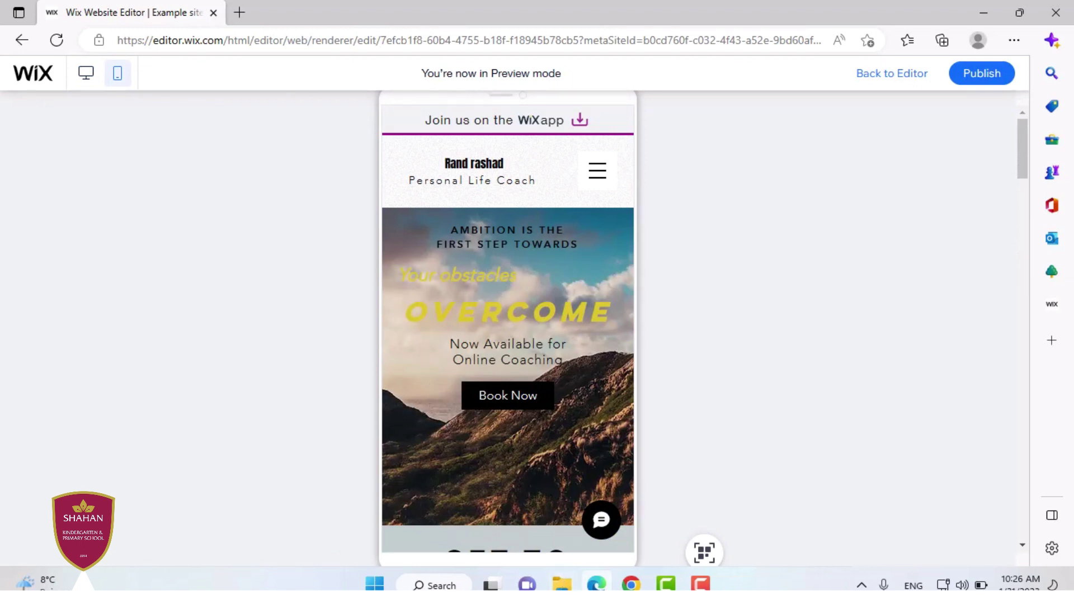
mouse_move(631, 585)
left_click(629, 507)
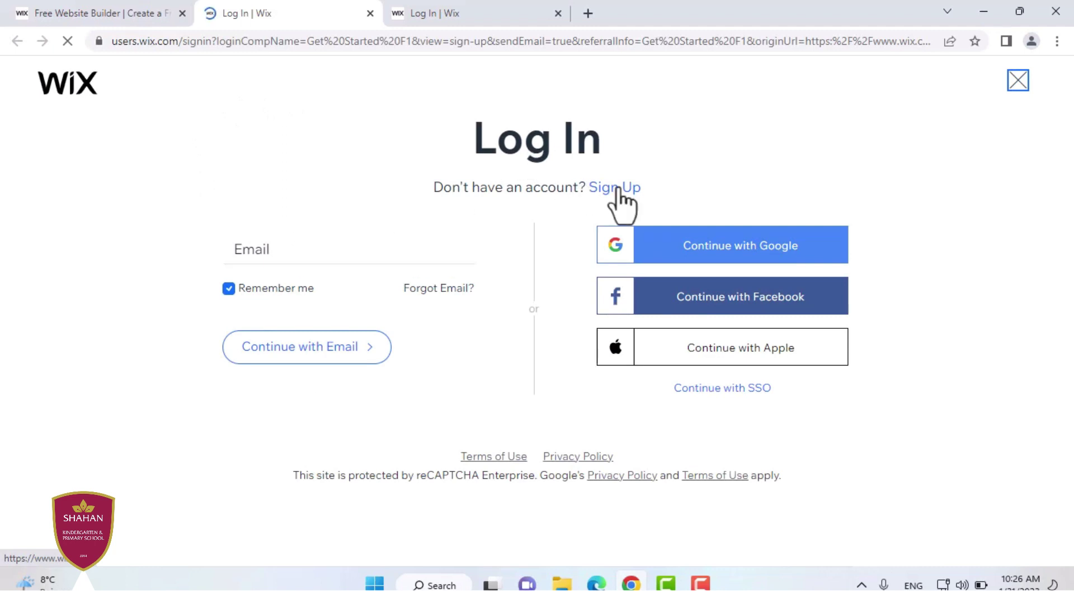
Step: Log in to the Wix account using the pre-filled email and password
left_click(460, 11)
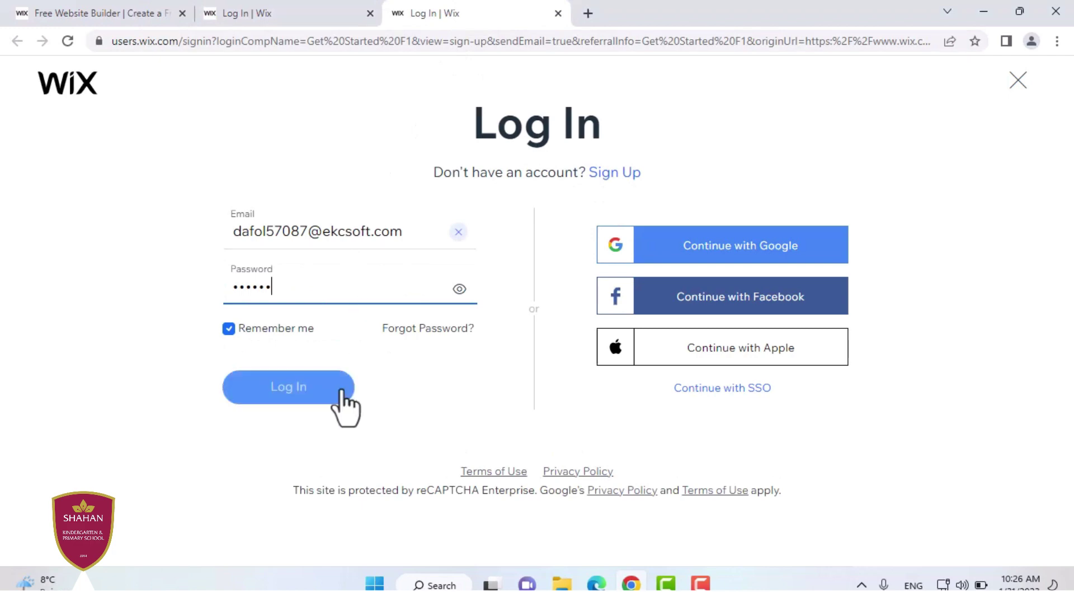
left_click(337, 395)
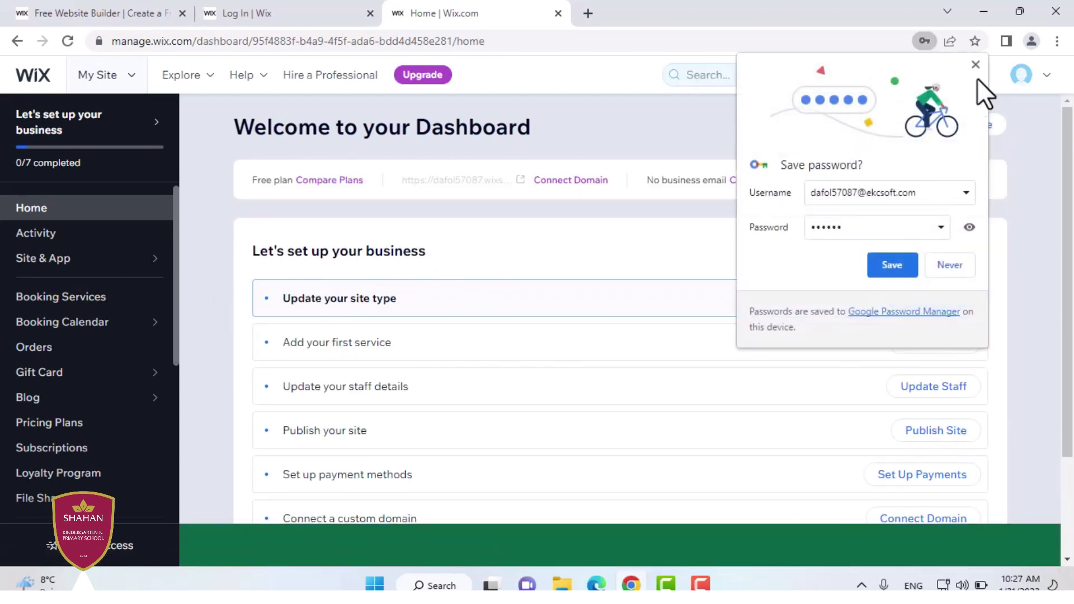
Step: Dismiss the save-password and 50% OFF SALE pop-ups and go to the Website page
left_click(973, 68)
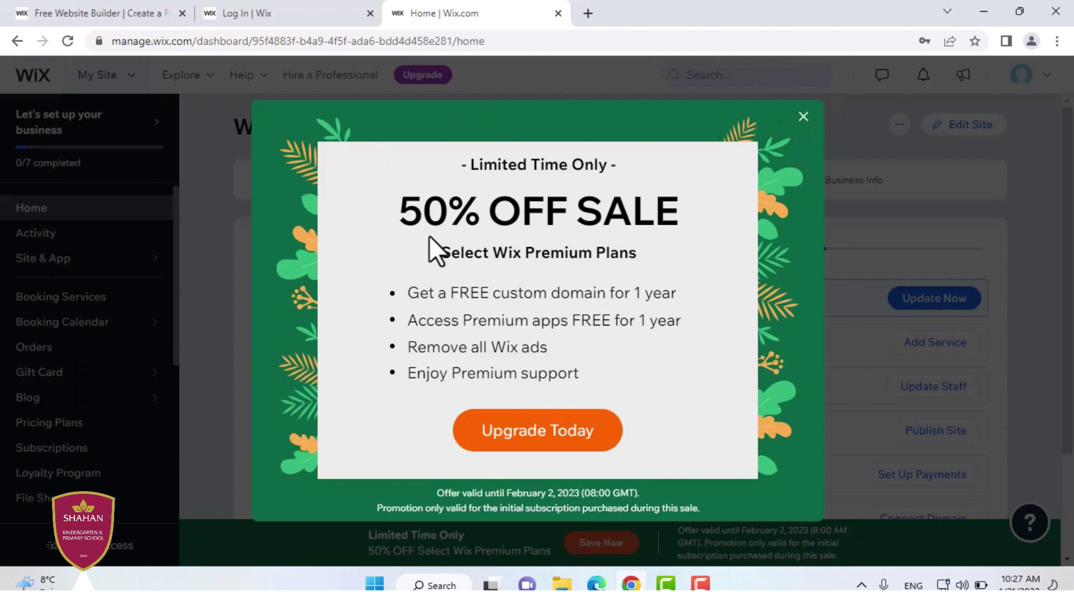
left_click(803, 117)
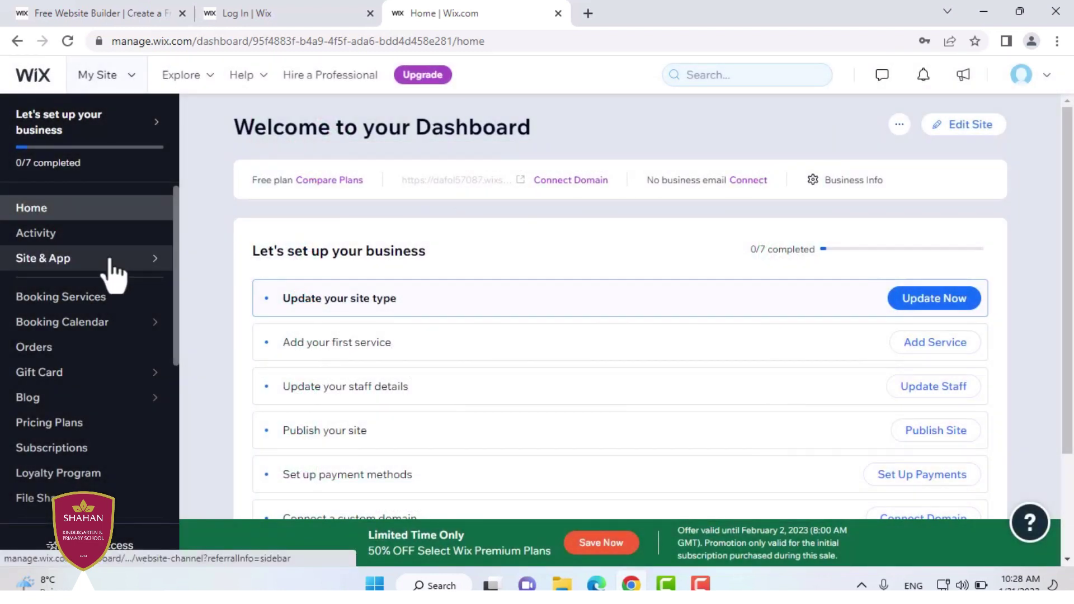
left_click(110, 261)
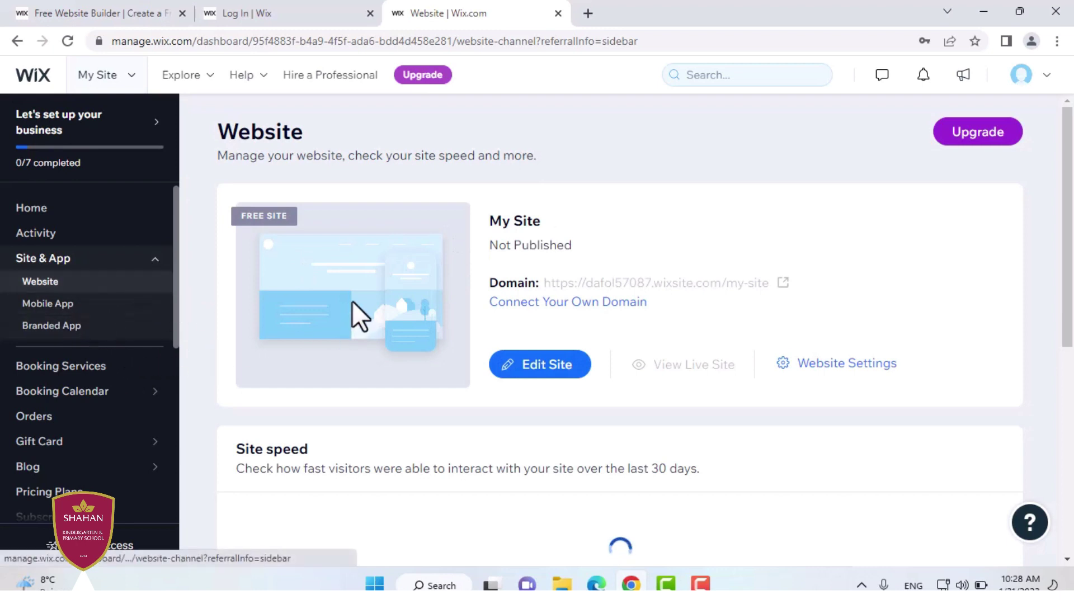
Step: Review My Site's Not Published status, then return to the dashboard home
scroll(556, 246, "down", 3)
scroll(615, 235, "down", 3)
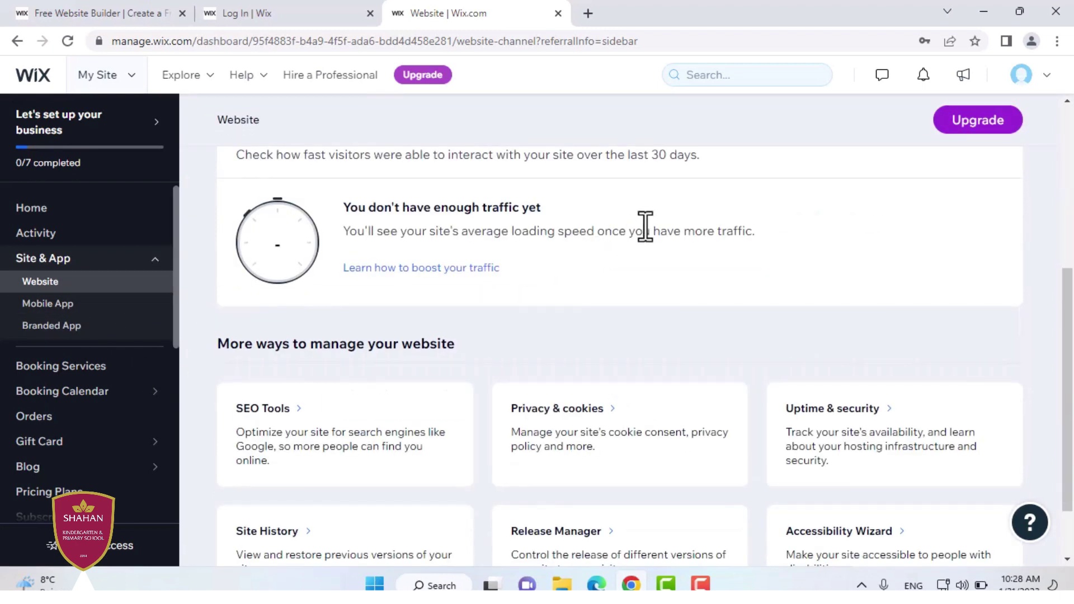
scroll(661, 227, "up", 2)
scroll(661, 234, "up", 3)
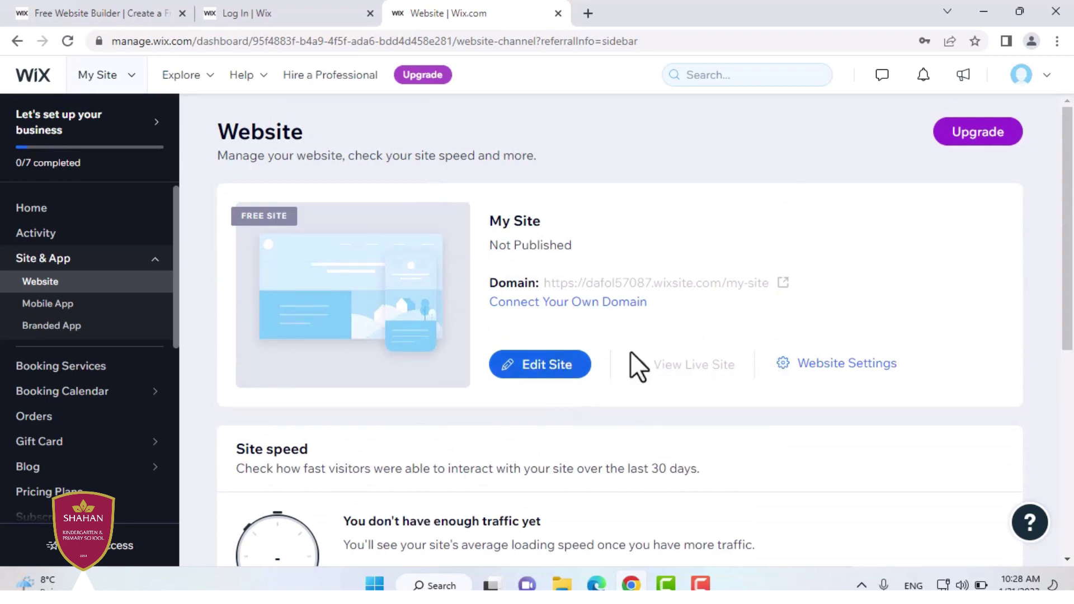
scroll(774, 361, "down", 5)
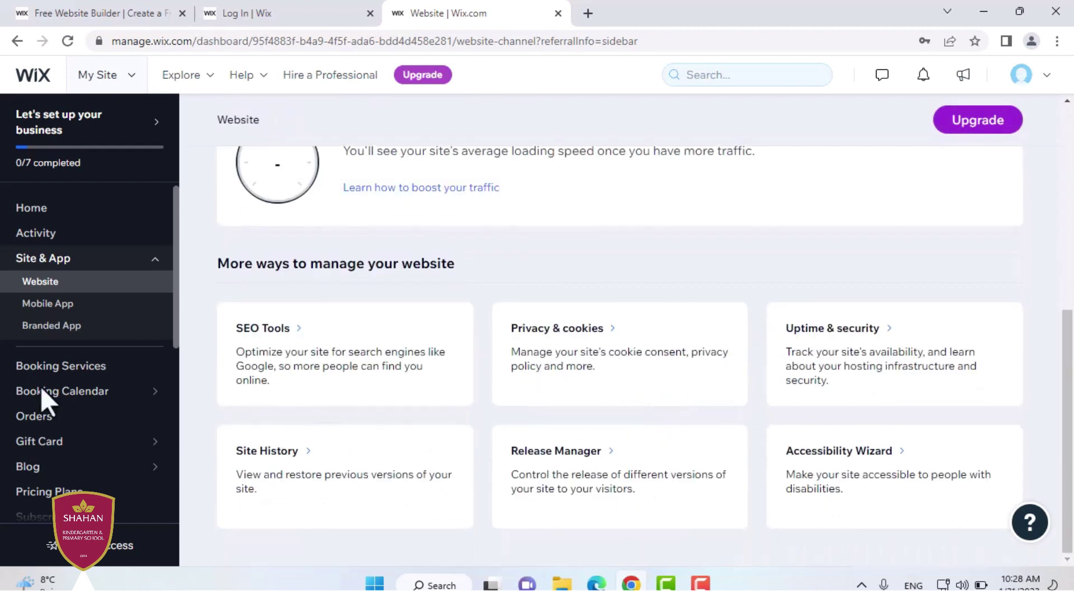
left_click(56, 210)
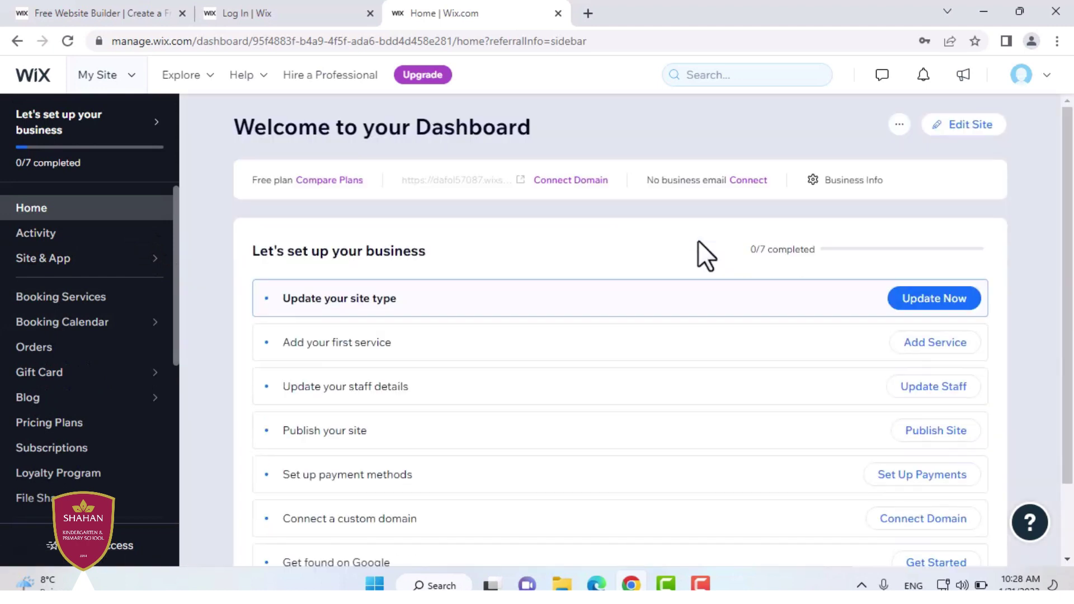
Step: Choose Create New Site from Site Actions and skip the type, add-ons and naming questions
left_click(900, 125)
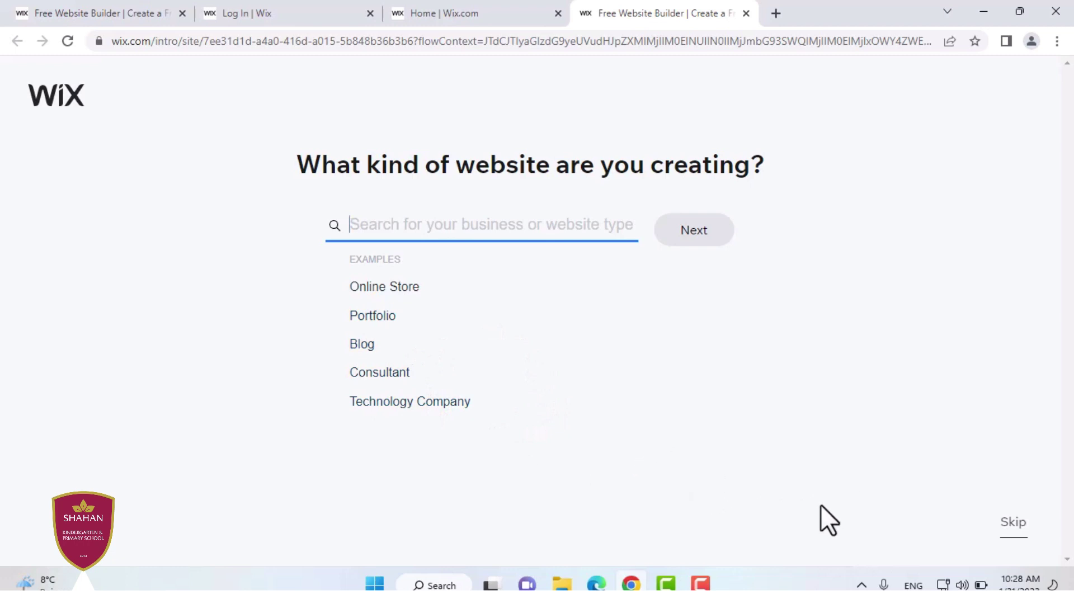
left_click(1017, 536)
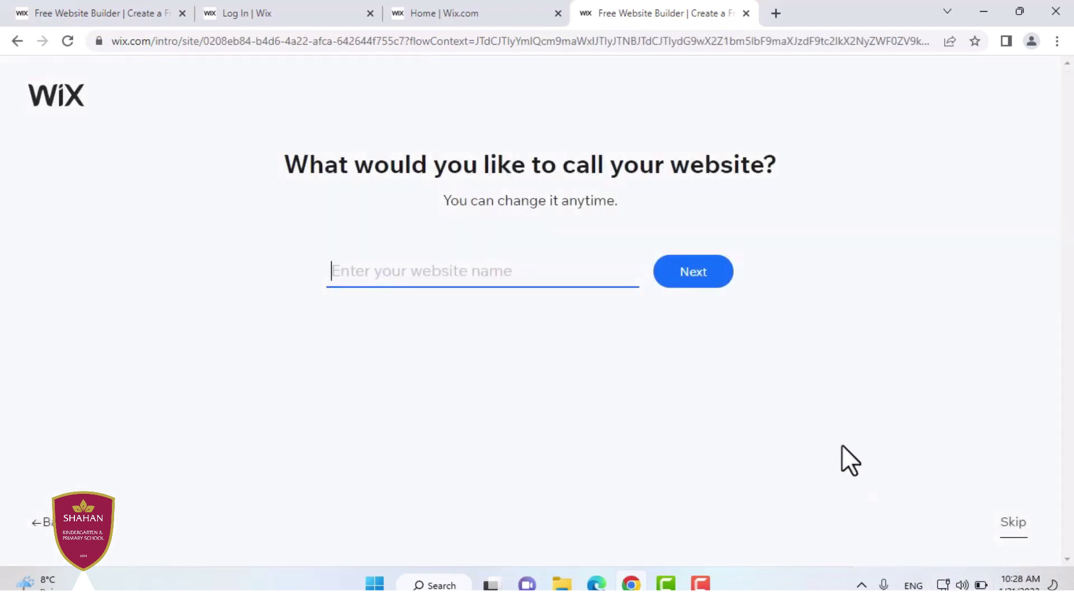
left_click(1014, 527)
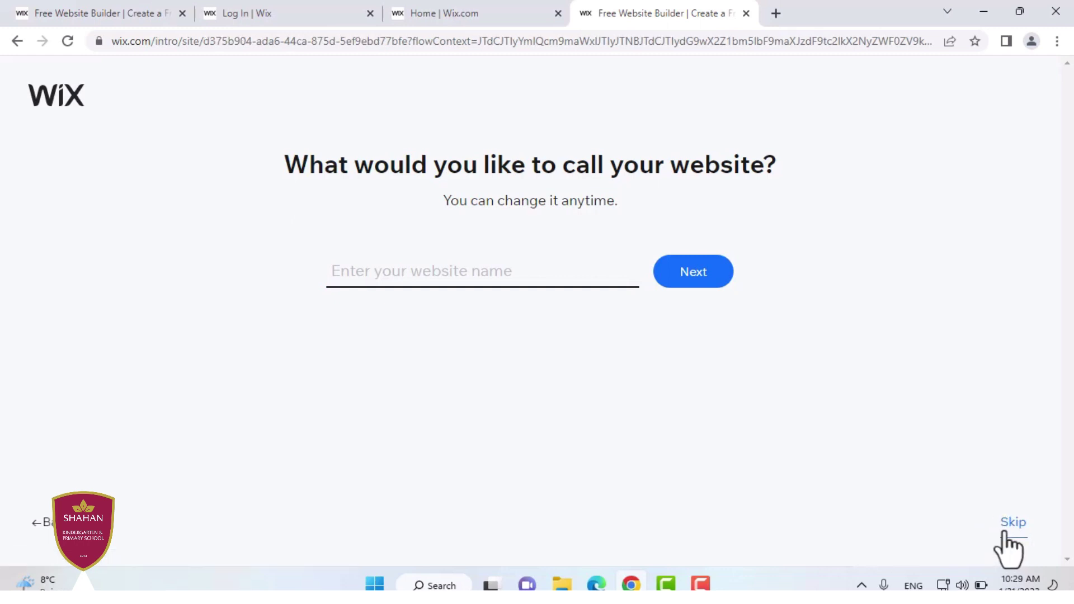
left_click(1006, 532)
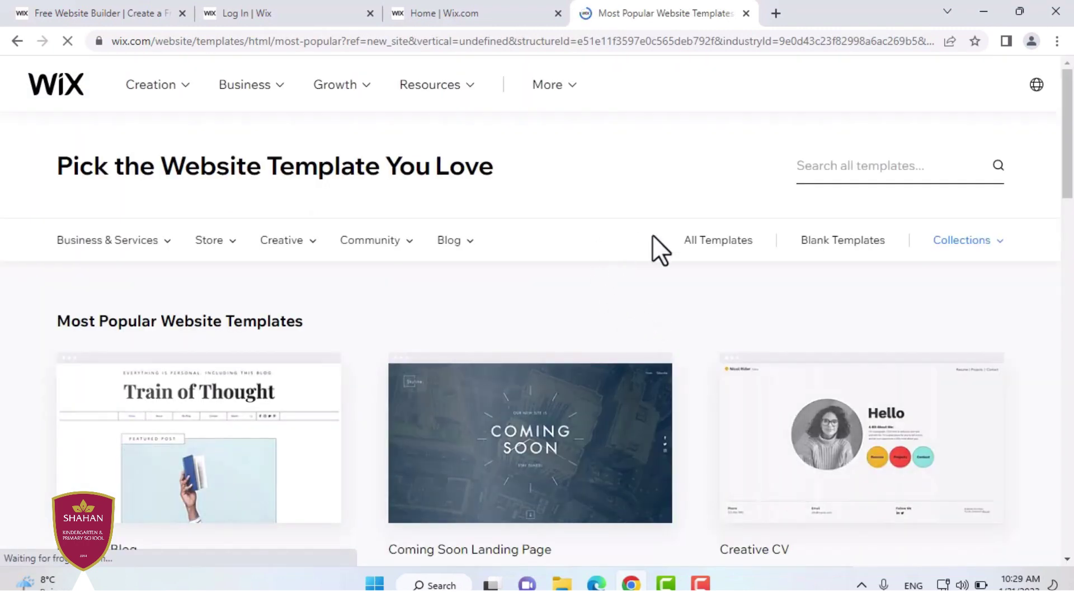
Step: Find the Coaching Professional template in the gallery and open it in the editor
scroll(555, 349, "down", 2)
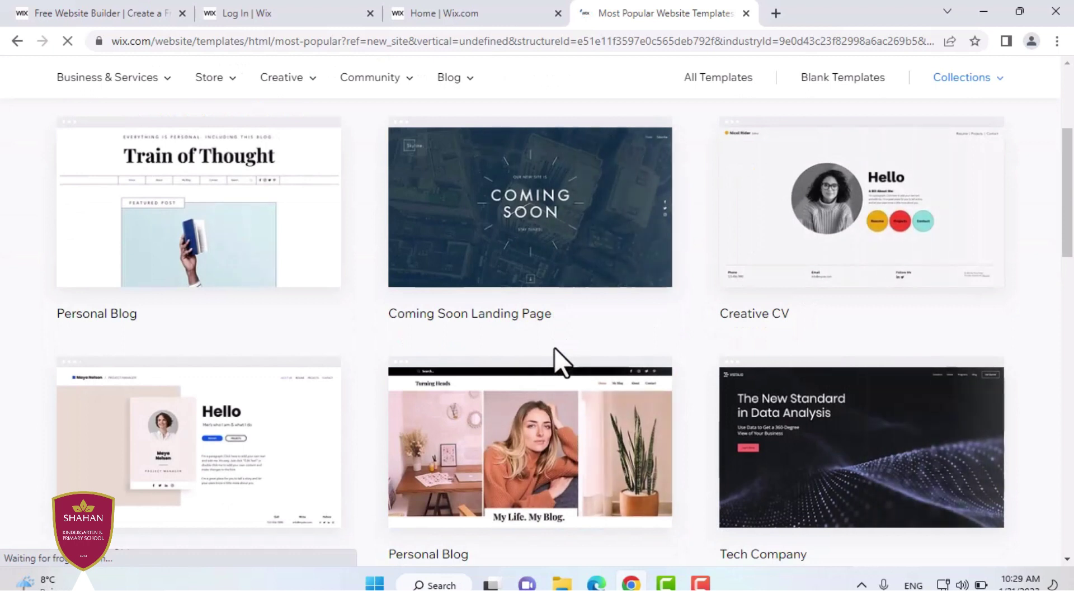
scroll(554, 348, "down", 3)
scroll(599, 446, "down", 3)
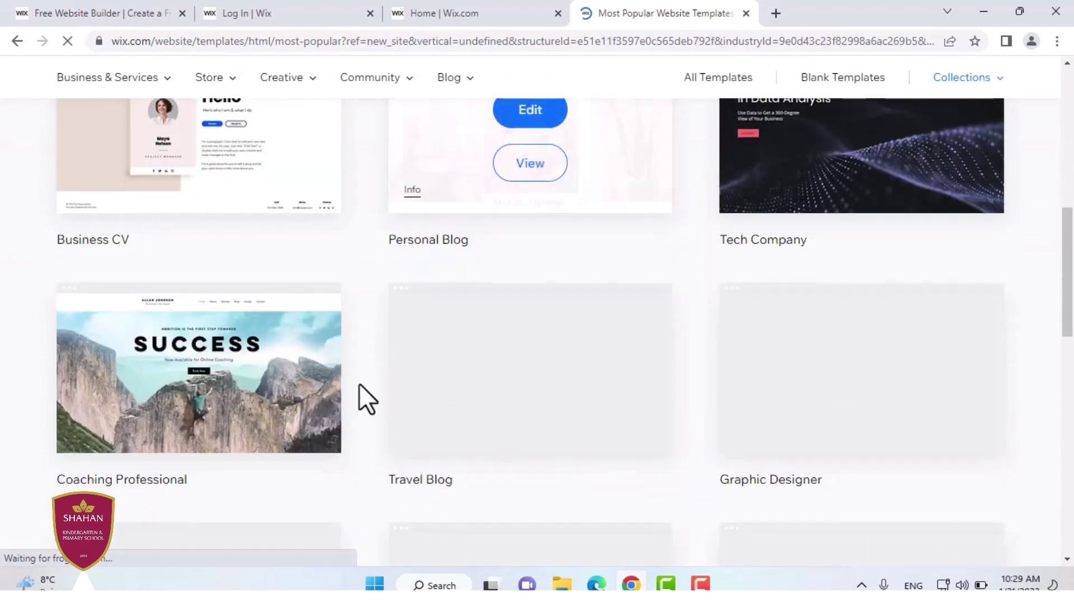
mouse_move(139, 397)
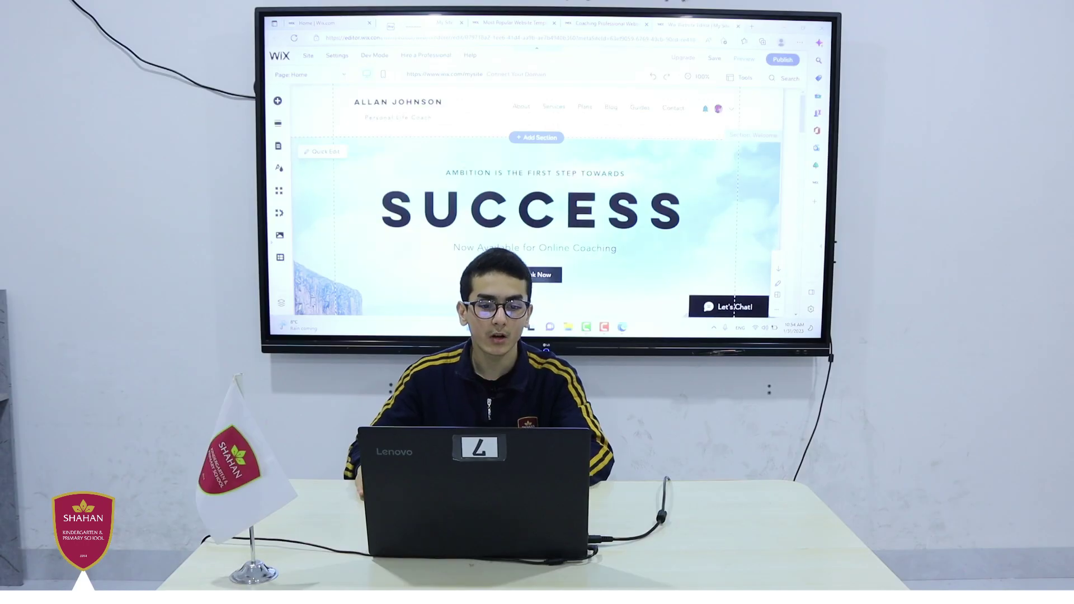
scroll(526, 207, "down", 1)
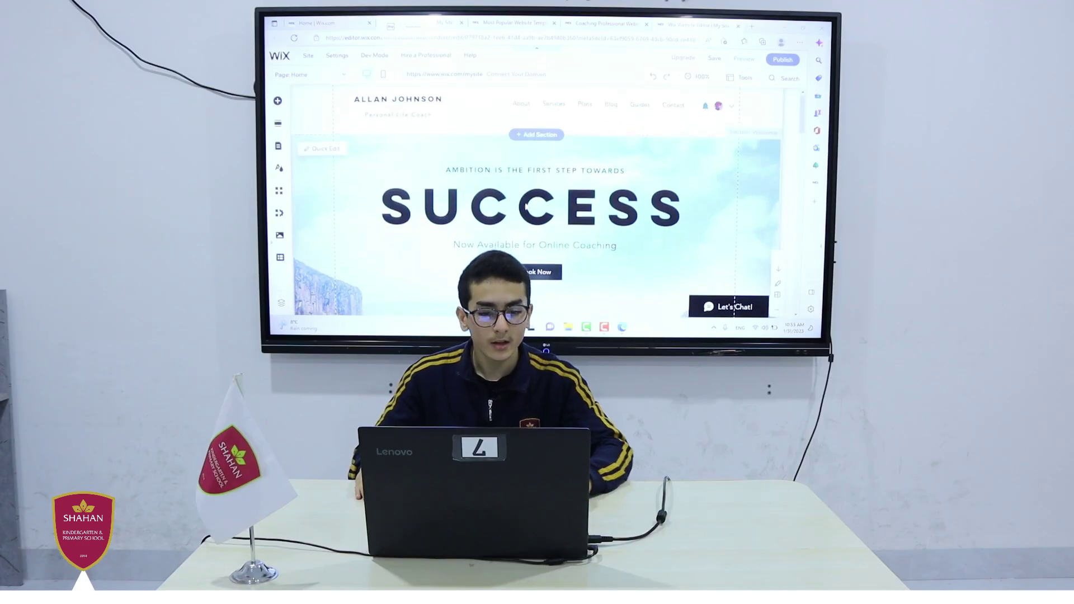
scroll(526, 207, "down", 8)
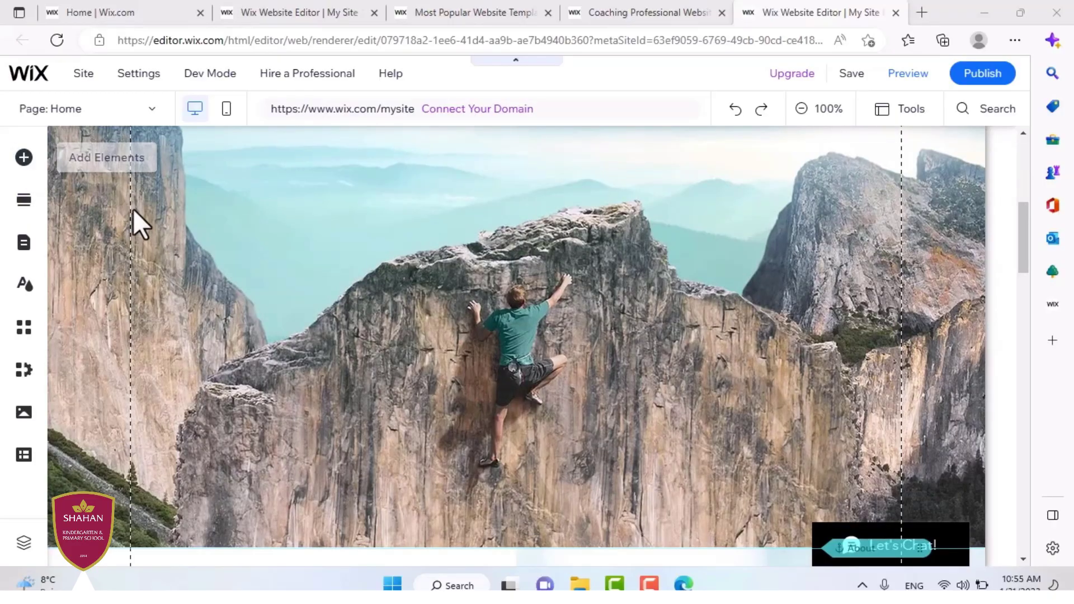
scroll(53, 211, "up", 3)
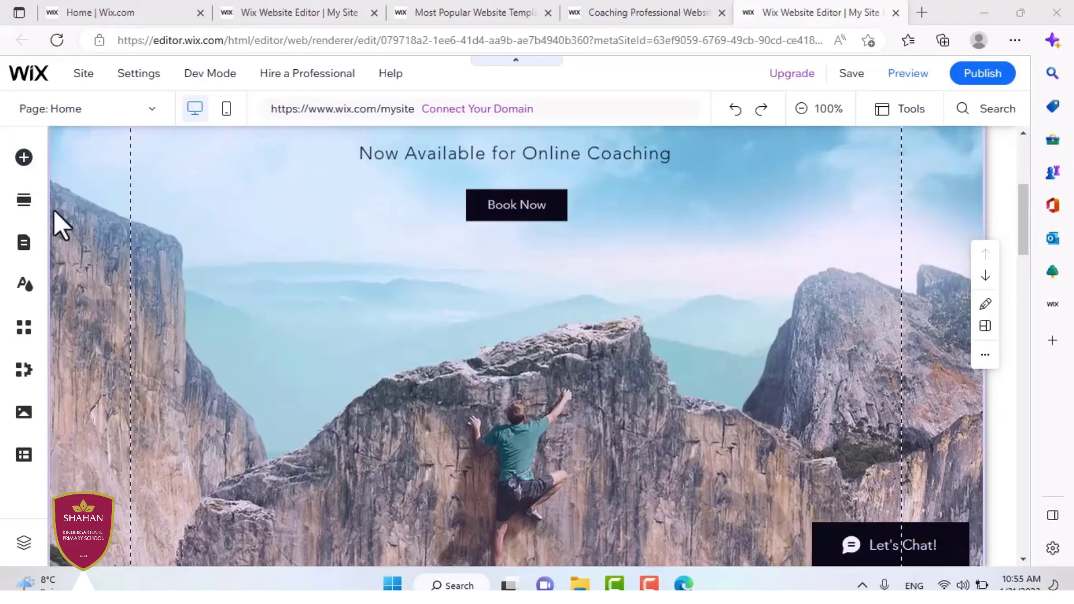
scroll(53, 210, "up", 3)
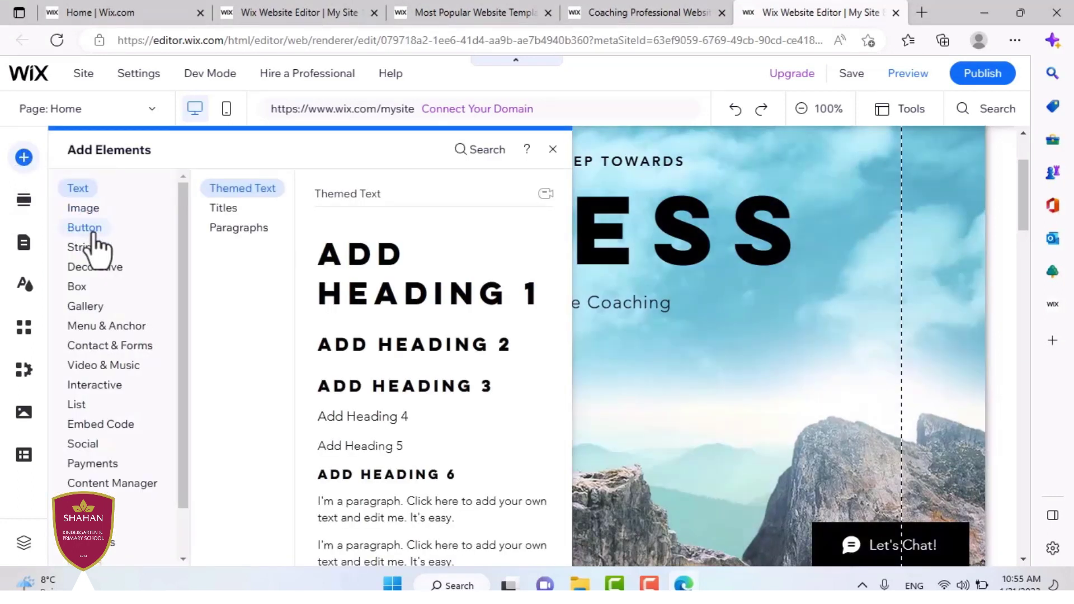
left_click(83, 228)
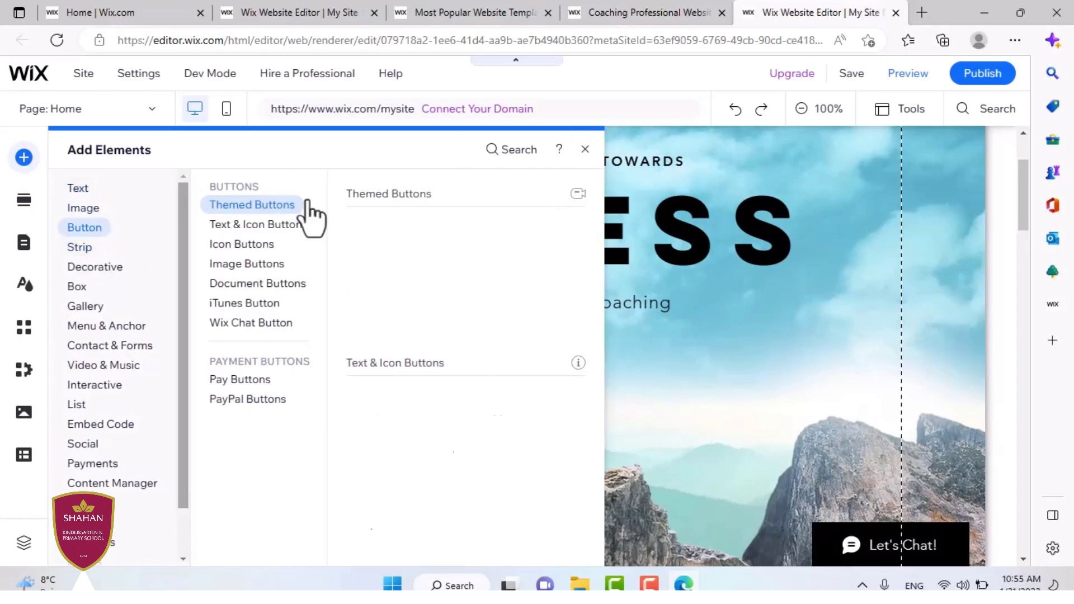
left_click(585, 149)
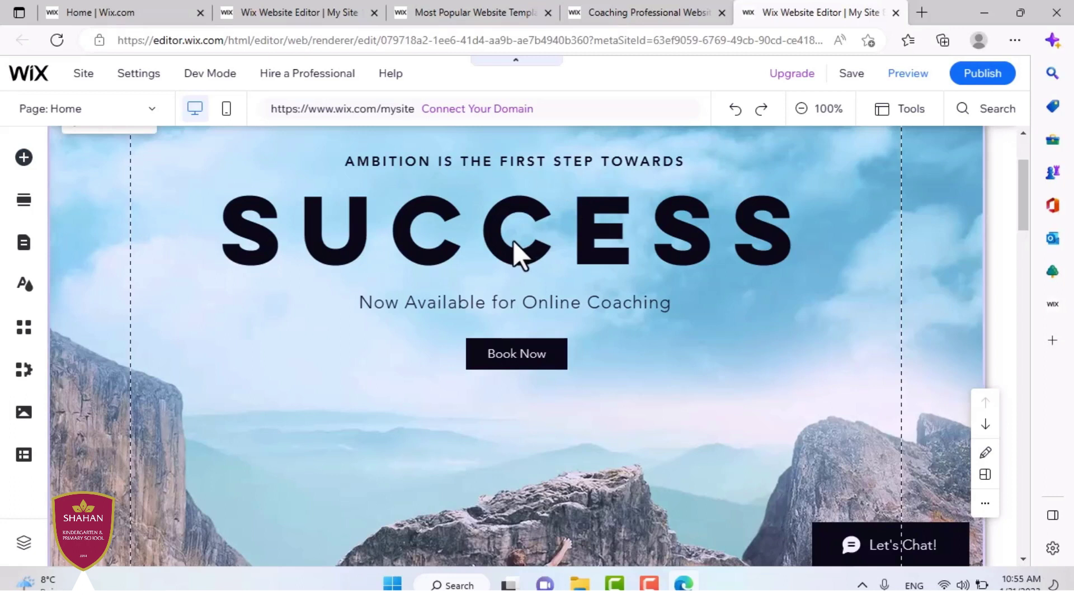
right_click(365, 243)
Step: Style the SUCCESS heading at 83 px, italic, in yellow (#DEC328)
left_click(363, 243)
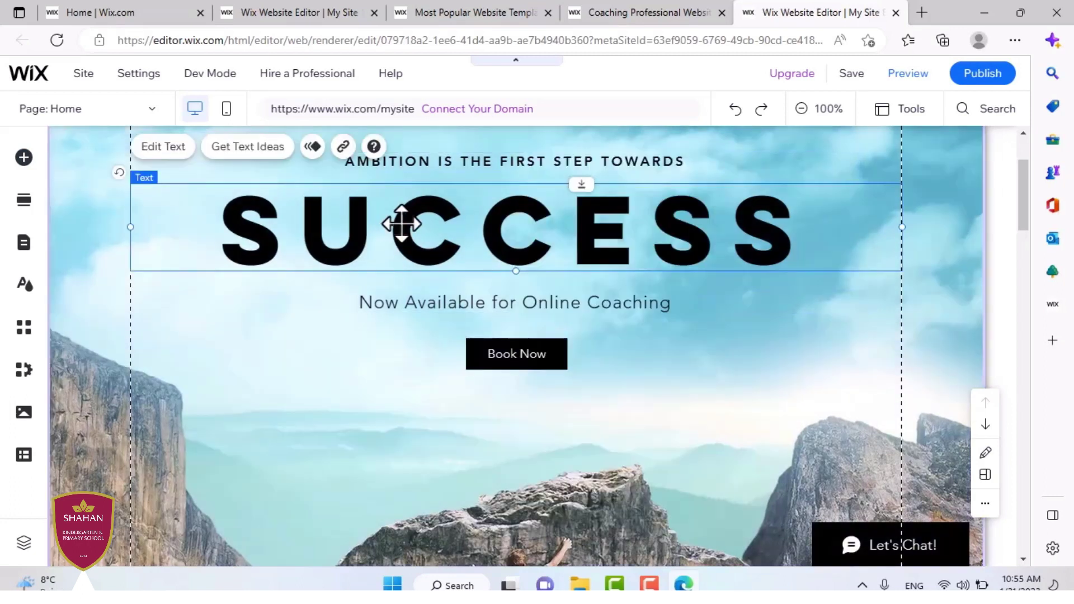
left_click(184, 158)
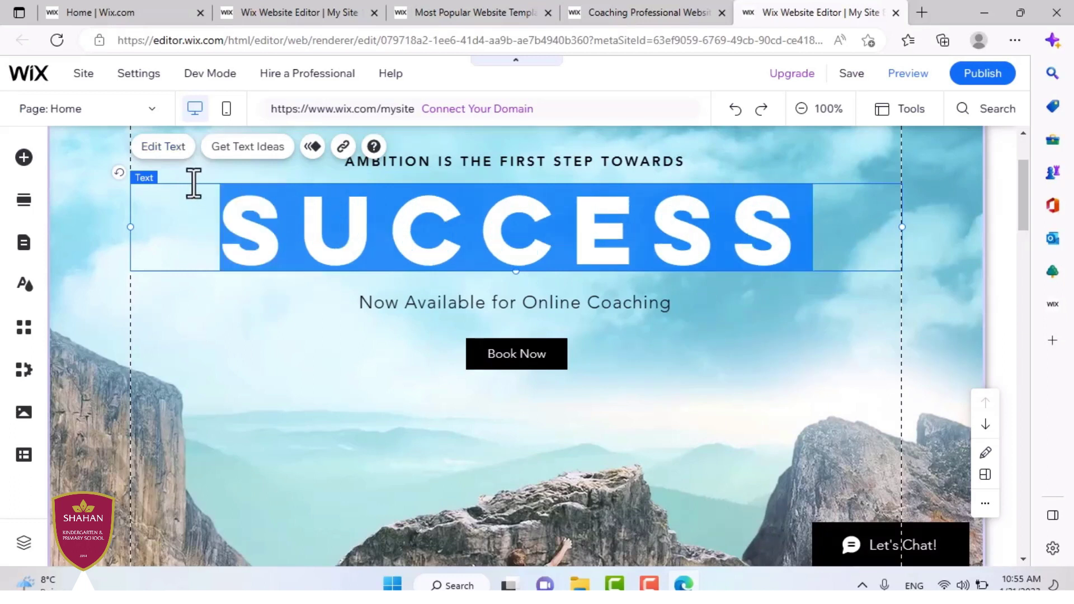
left_click(173, 158)
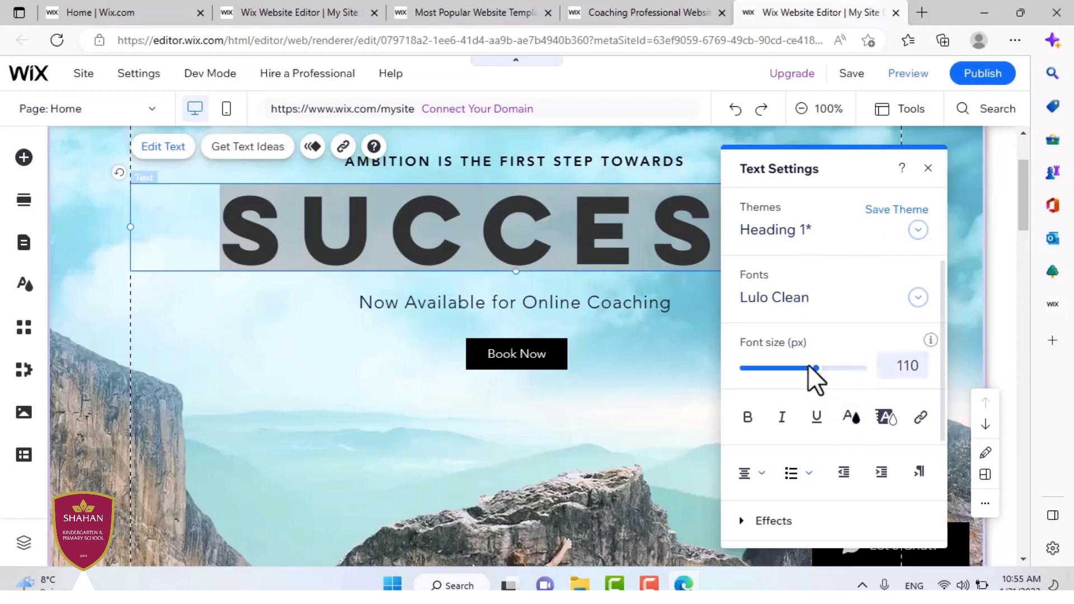
left_click_drag(813, 373, 798, 374)
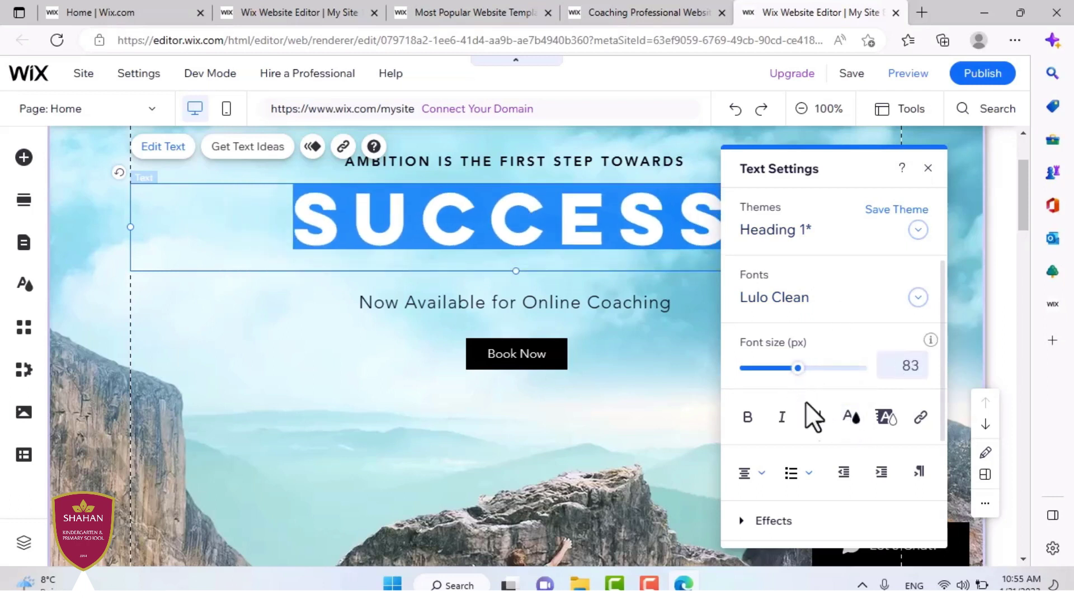
left_click(782, 418)
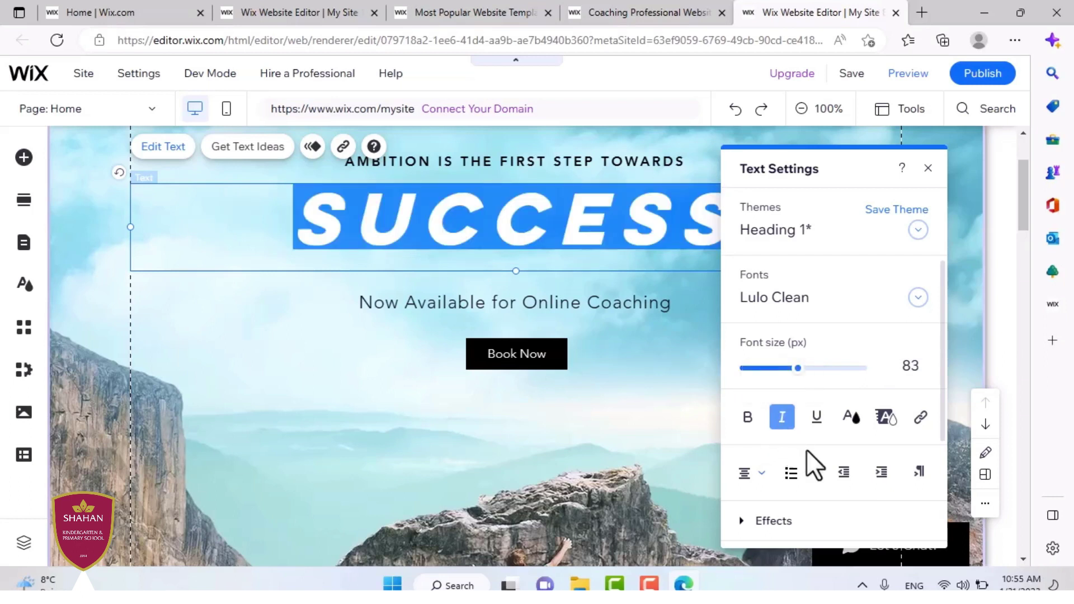
left_click(852, 420)
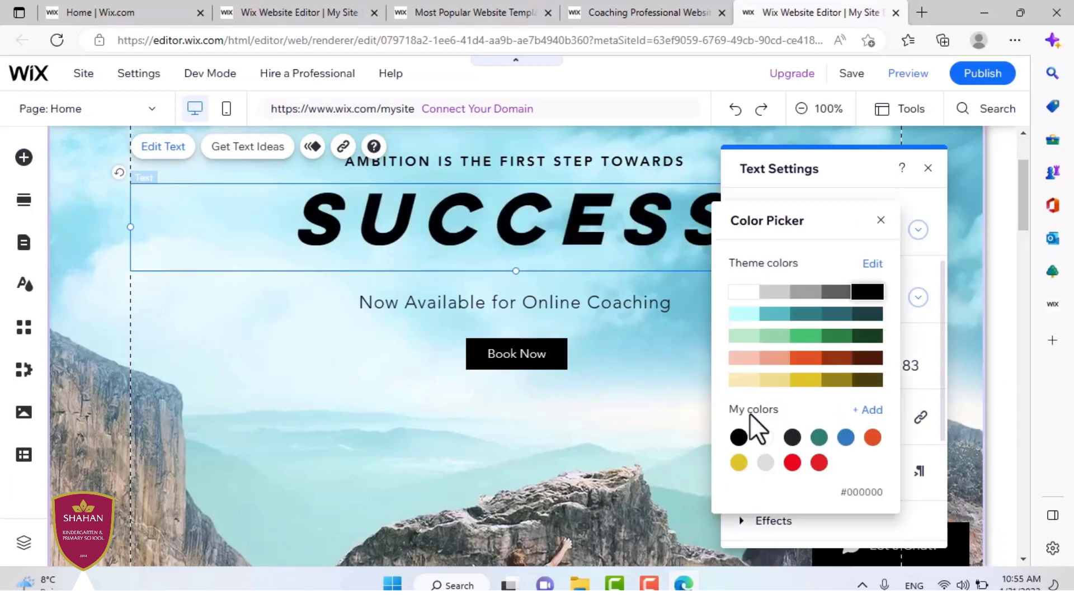
left_click(806, 380)
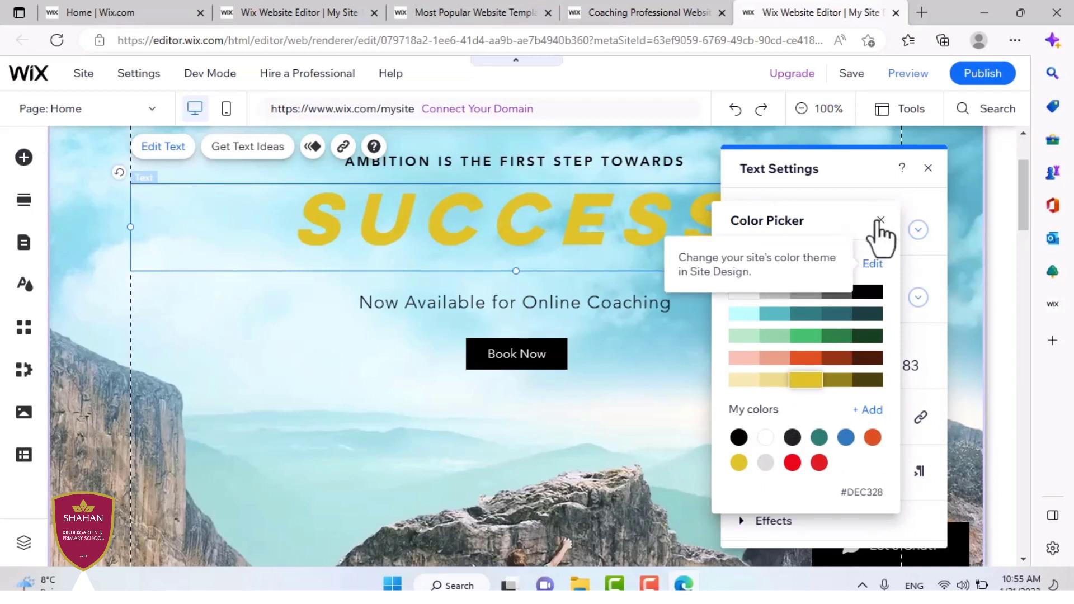
left_click(880, 220)
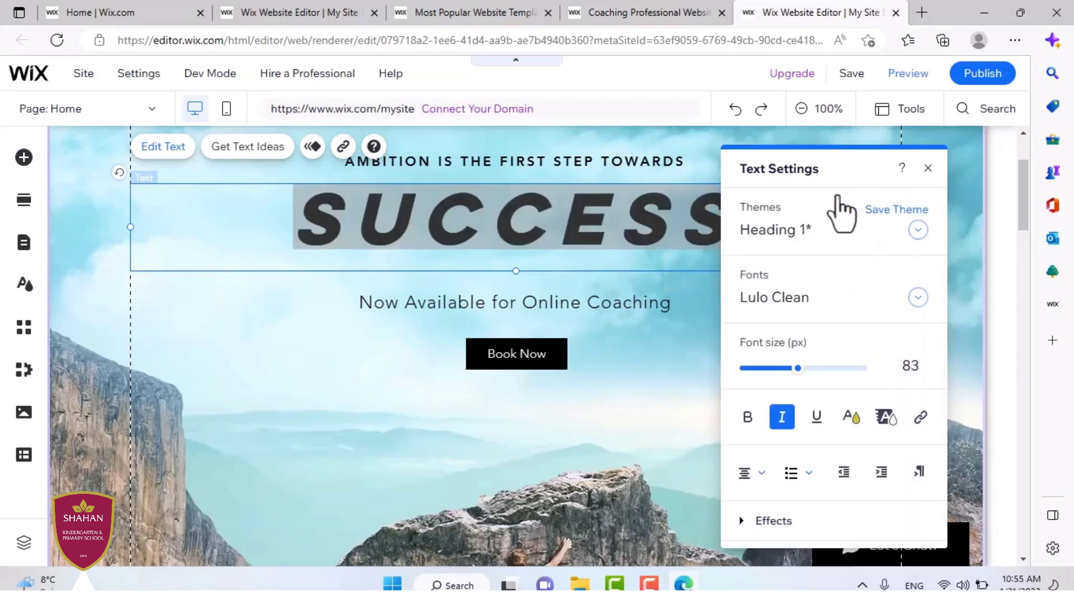
Step: Replace the heading word SUCCESS with OVERCOME
left_click(679, 242)
double_click(678, 245)
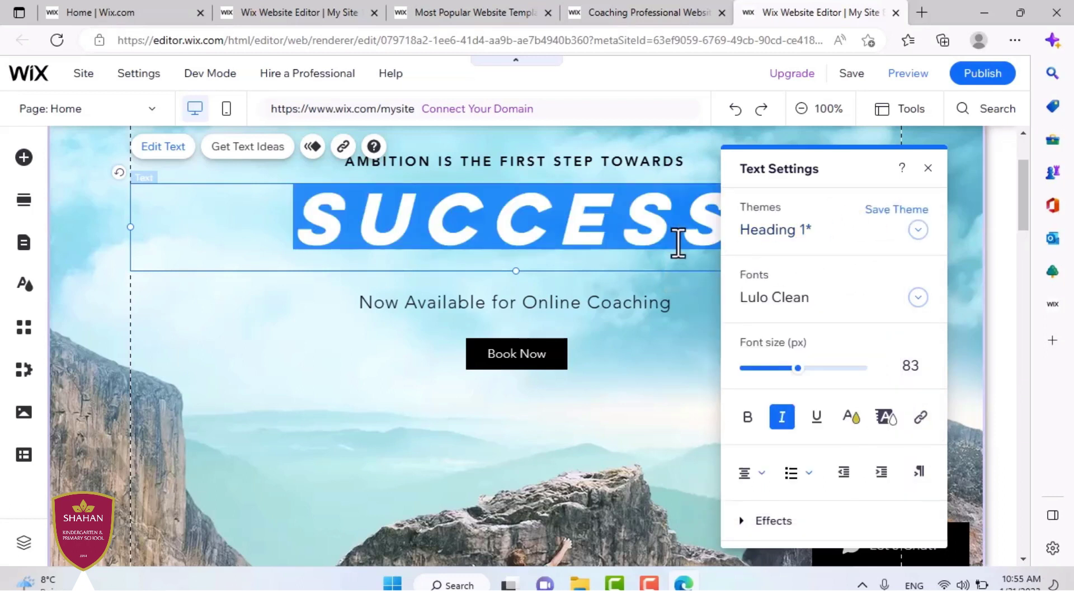
key("BackSpace")
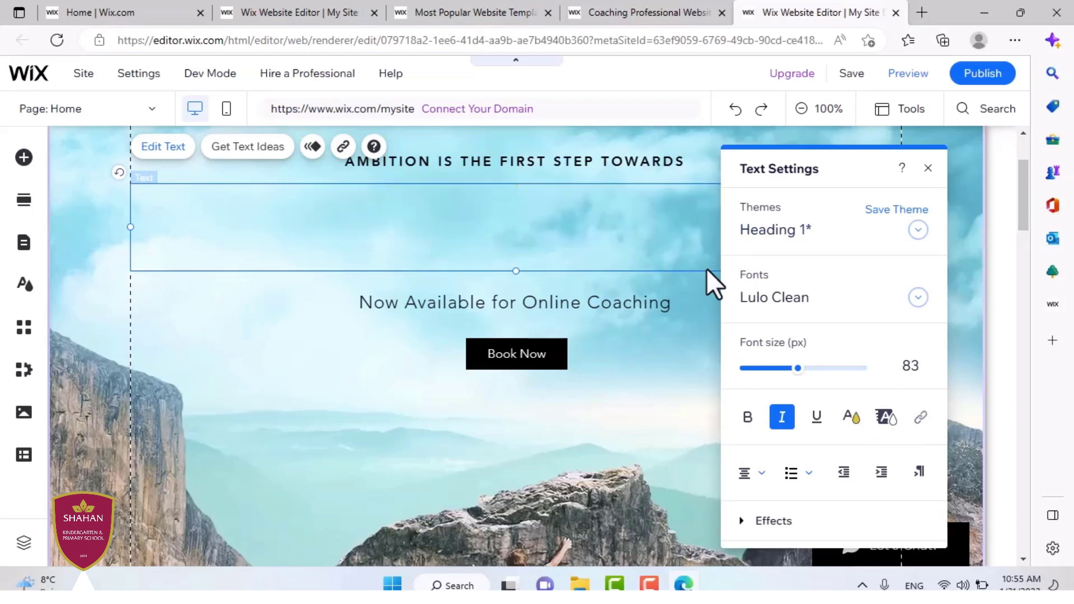
type("OVER")
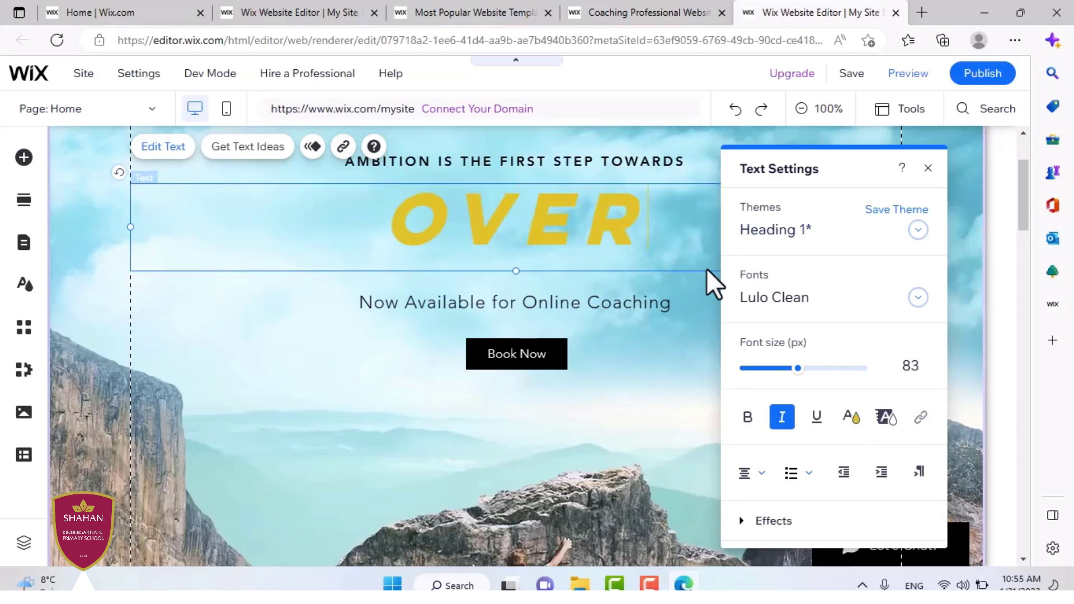
type("COME")
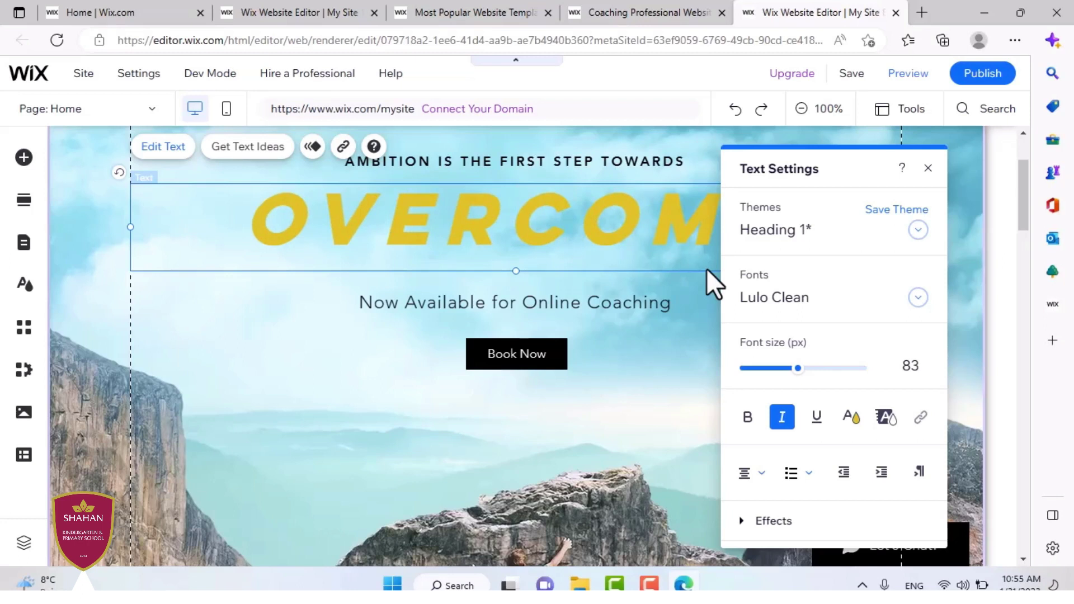
Step: Add a Small Title text element and drag it up beneath the OVERCOME heading
left_click(25, 159)
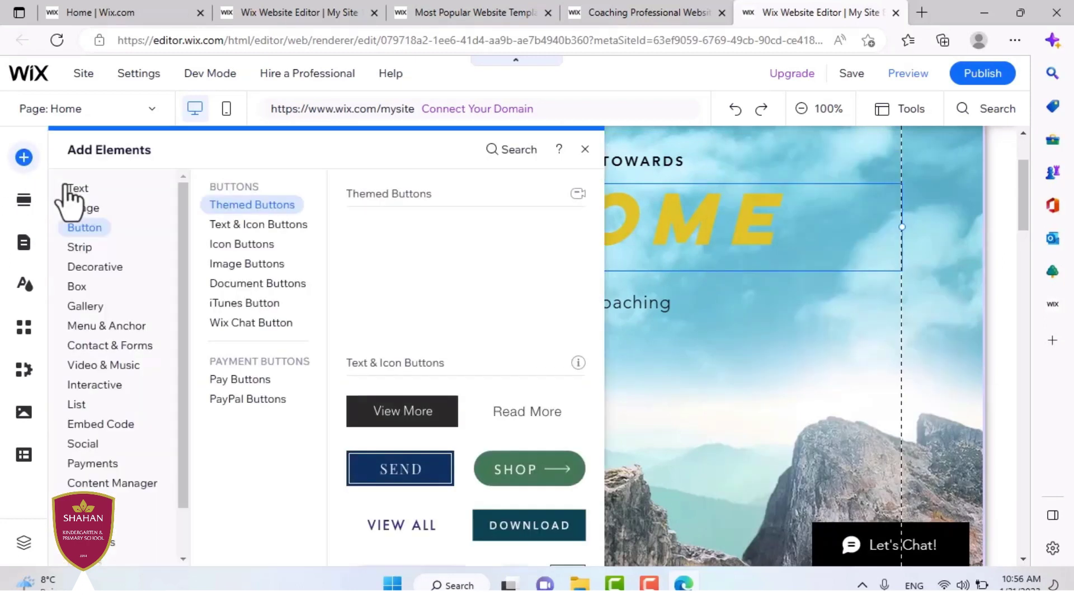
left_click(84, 191)
left_click(231, 208)
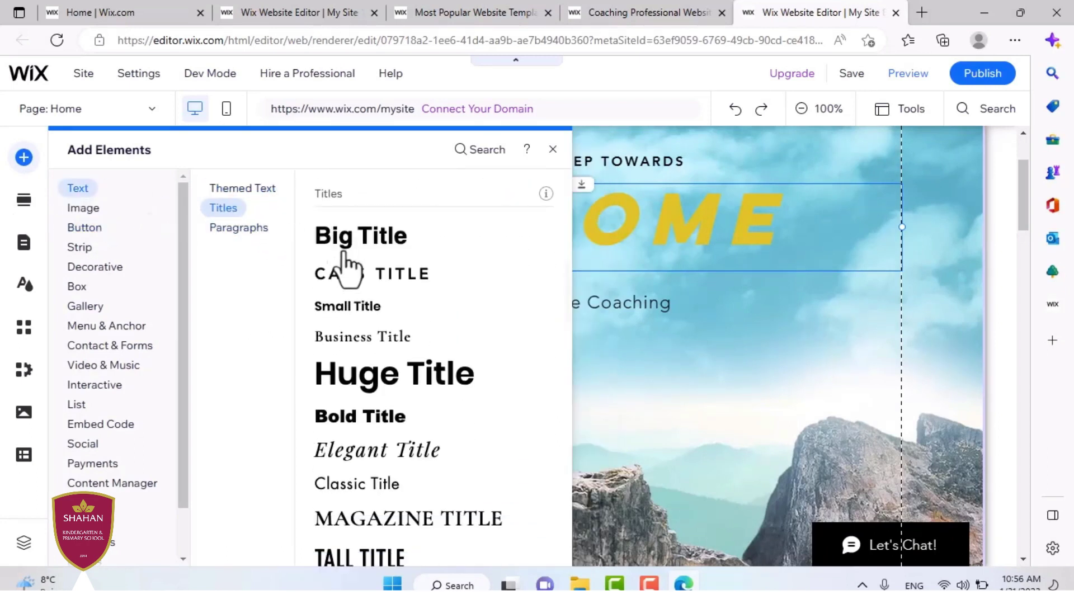
left_click(340, 309)
left_click(386, 339)
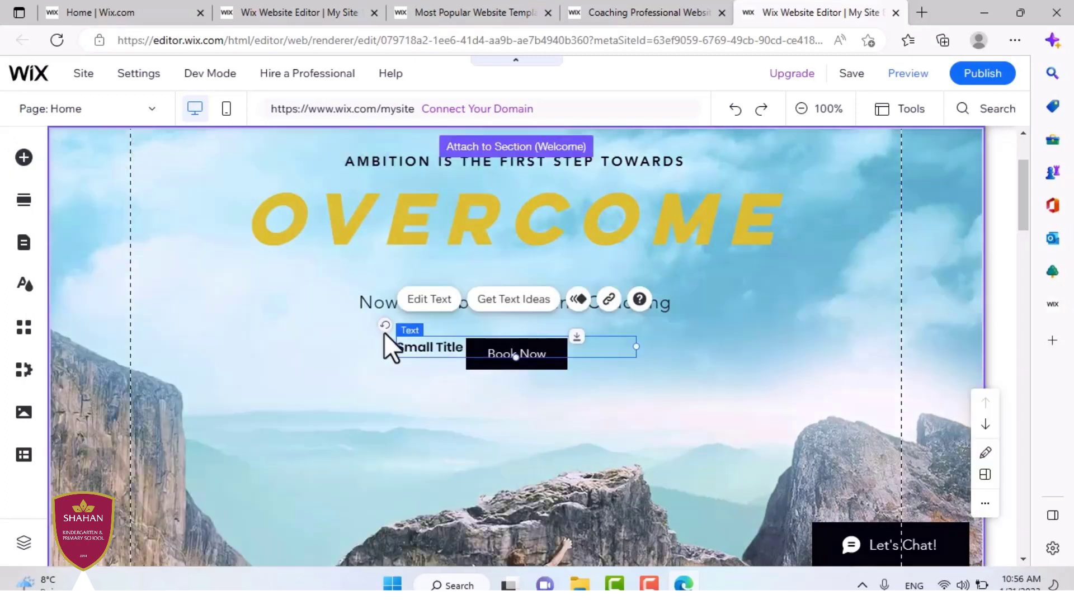
left_click_drag(413, 348, 313, 272)
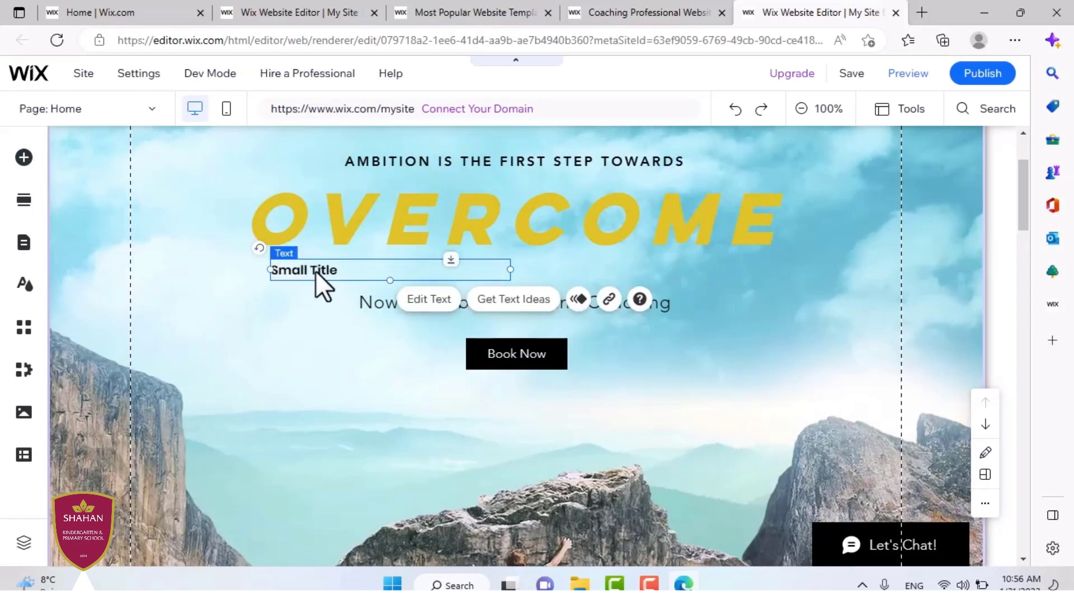
left_click(314, 224)
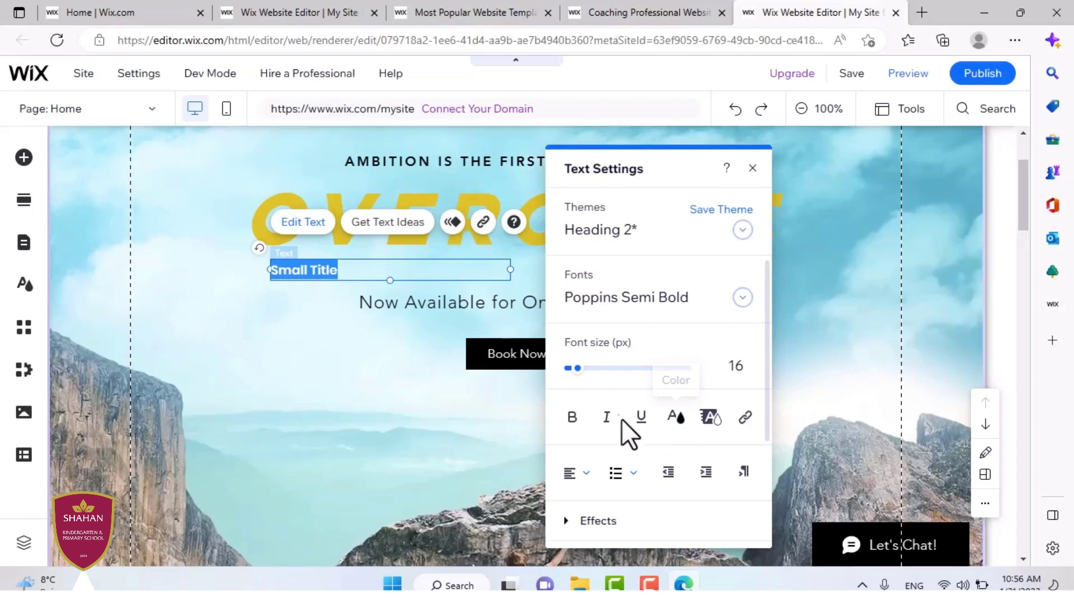
Step: Make the small title yellow italic text reading 'your obstacles'
left_click(607, 418)
left_click(678, 421)
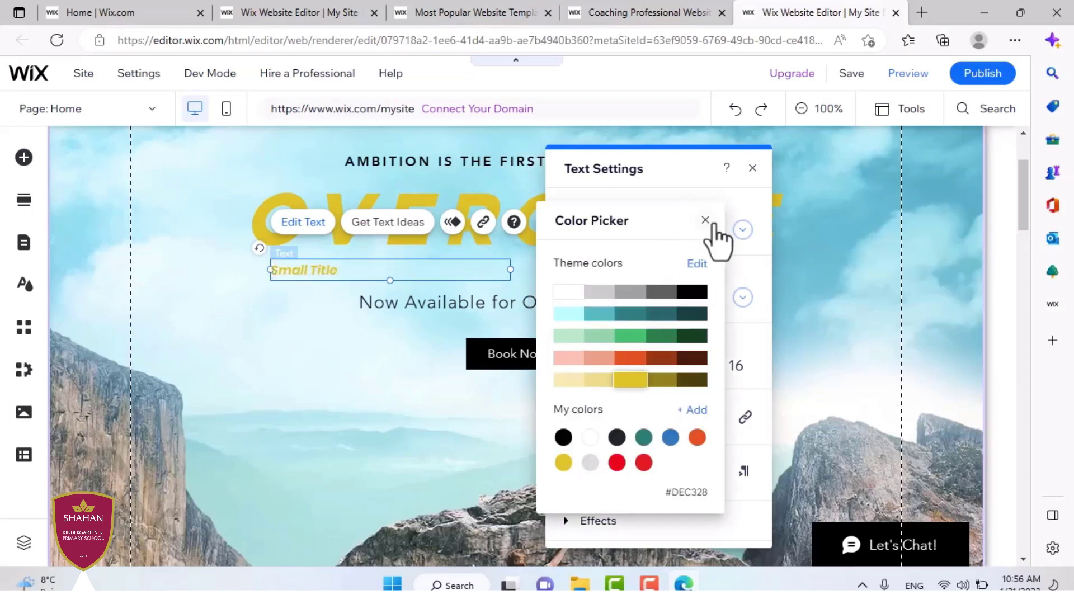
left_click(528, 239)
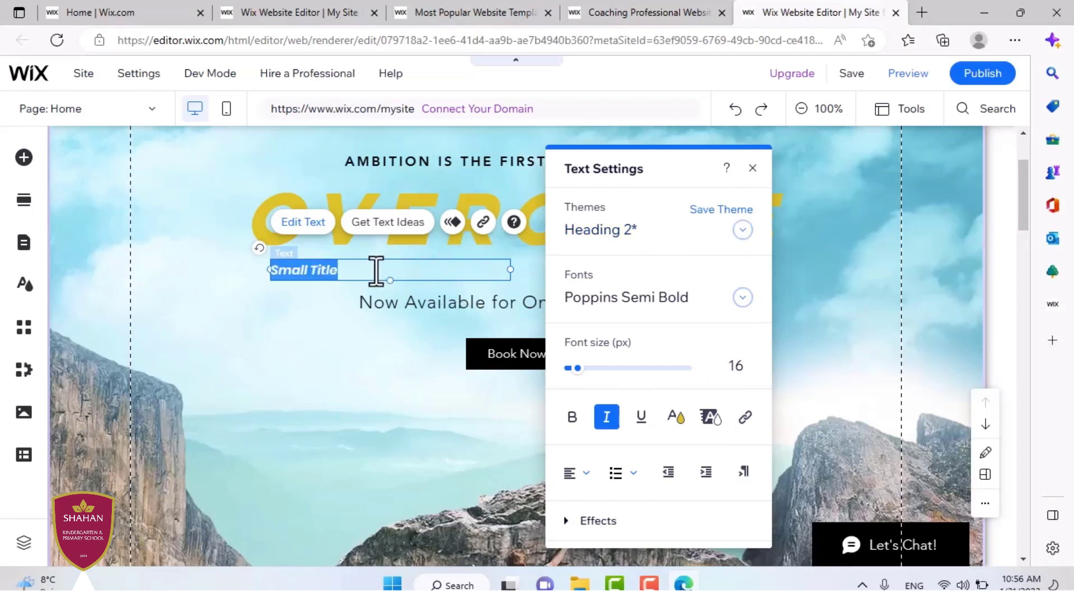
key("BackSpace")
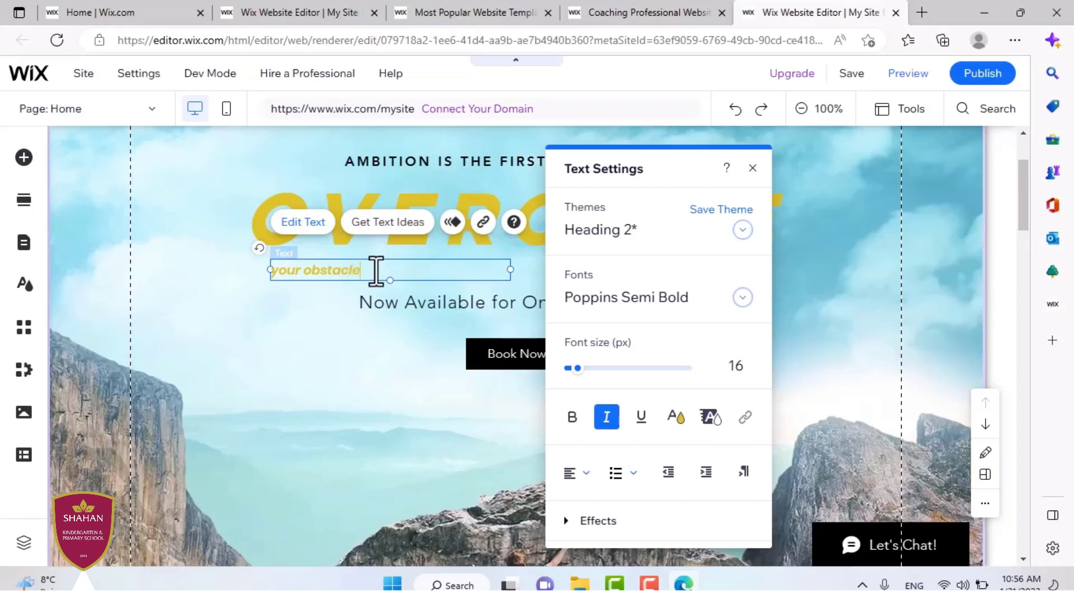
left_click(274, 353)
Step: Move 'your obstacles' to line up under OVERCOME's left edge
scroll(272, 352, "up", 3)
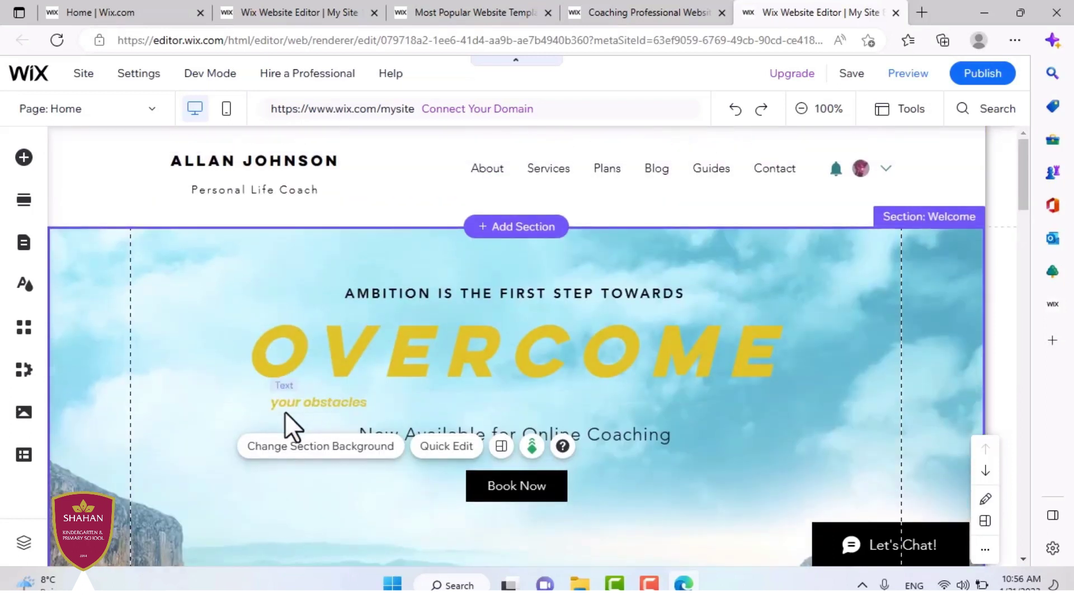
left_click_drag(285, 412, 309, 396)
left_click(277, 175)
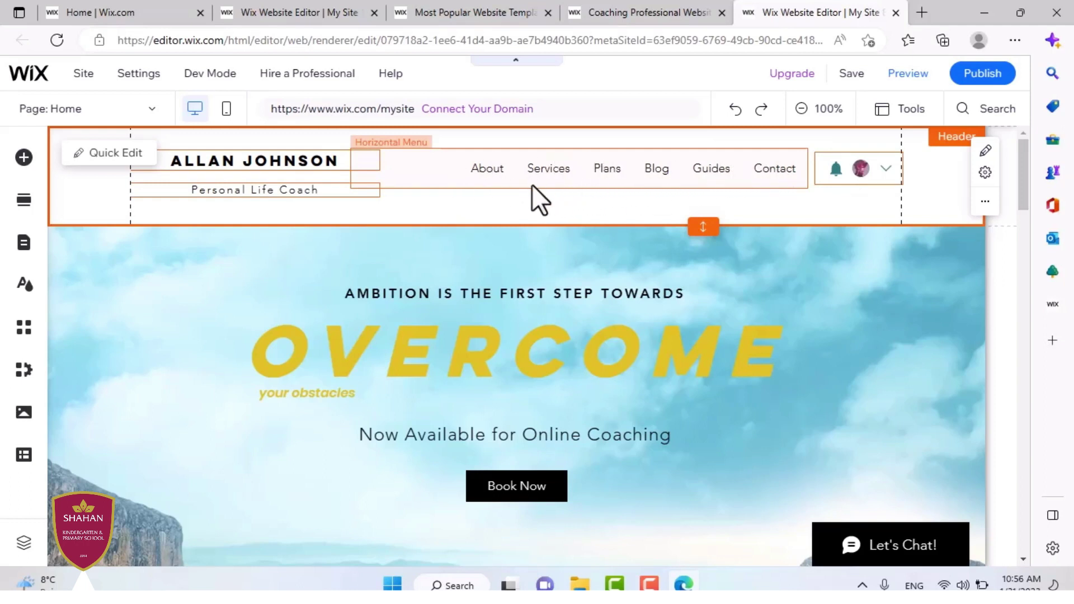
Step: Replace the header's placeholder site name with RAND, above Personal Life Coach
left_click(272, 159)
left_click(166, 212)
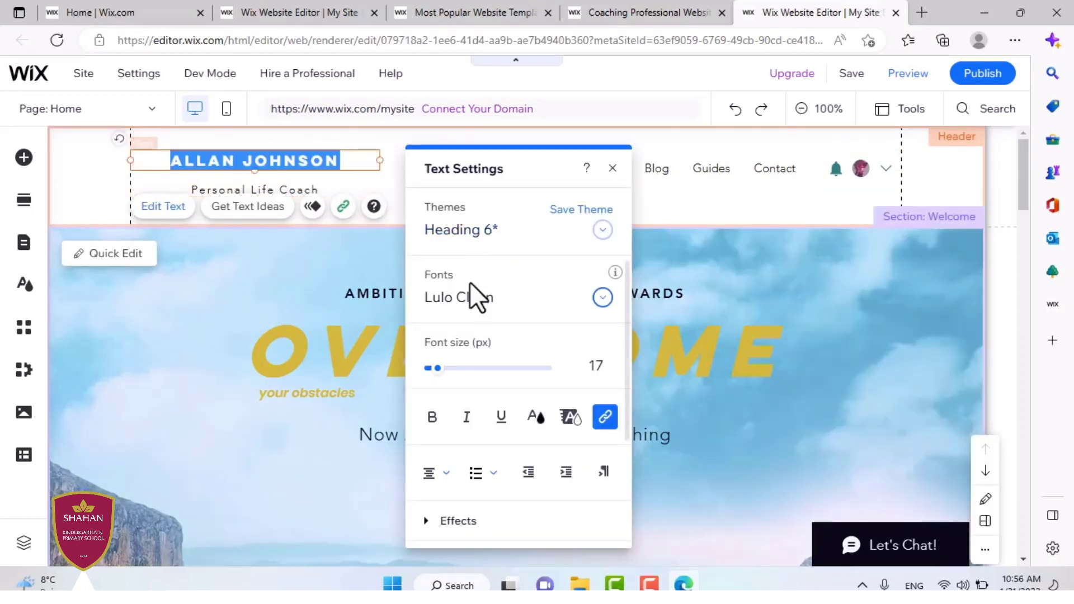
key("BackSpace")
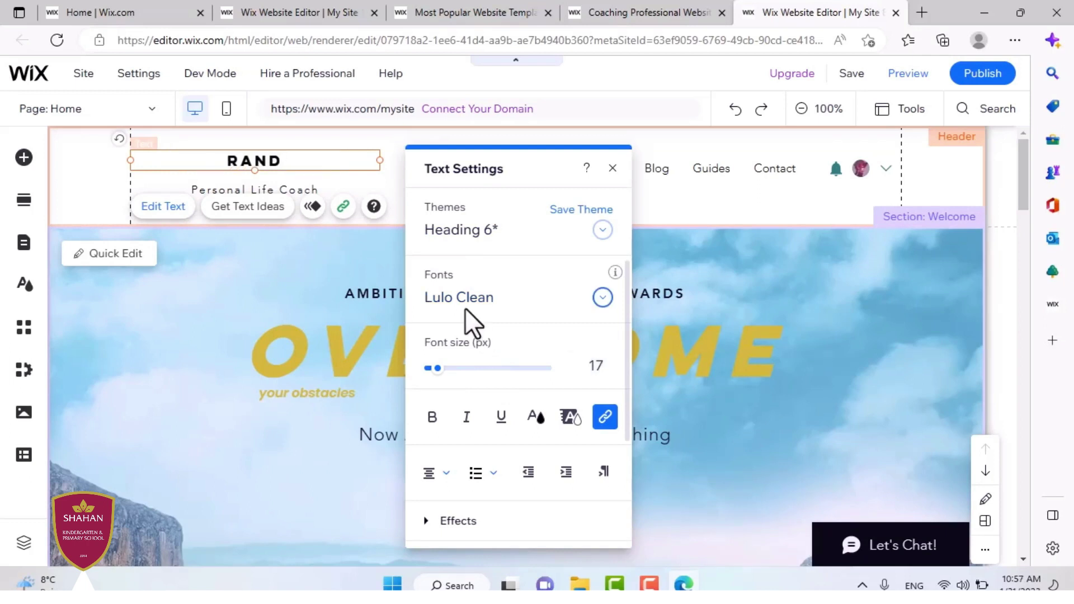
left_click(328, 227)
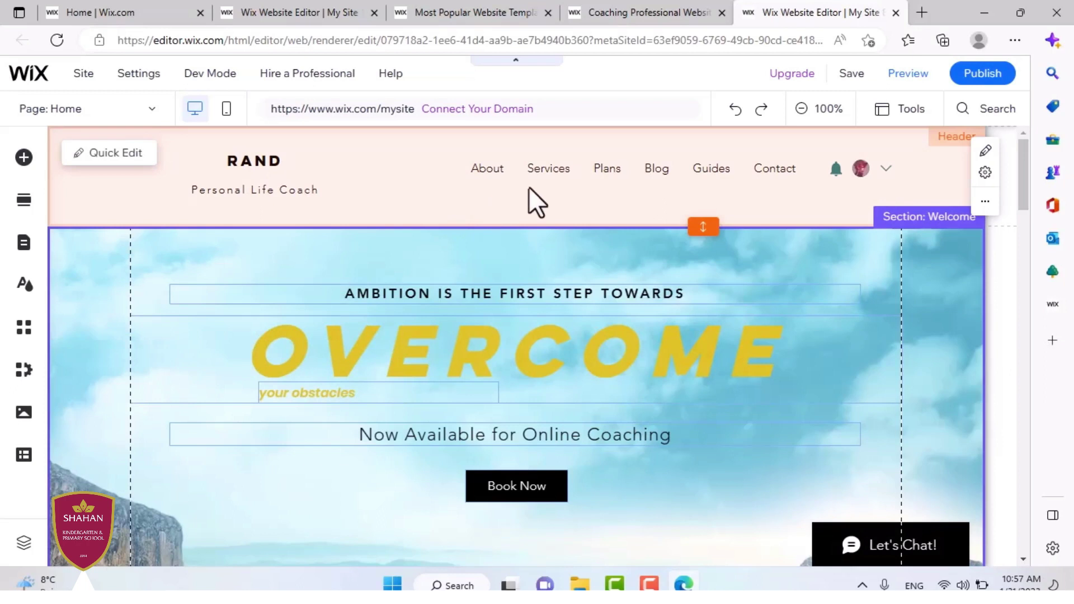
left_click(495, 169)
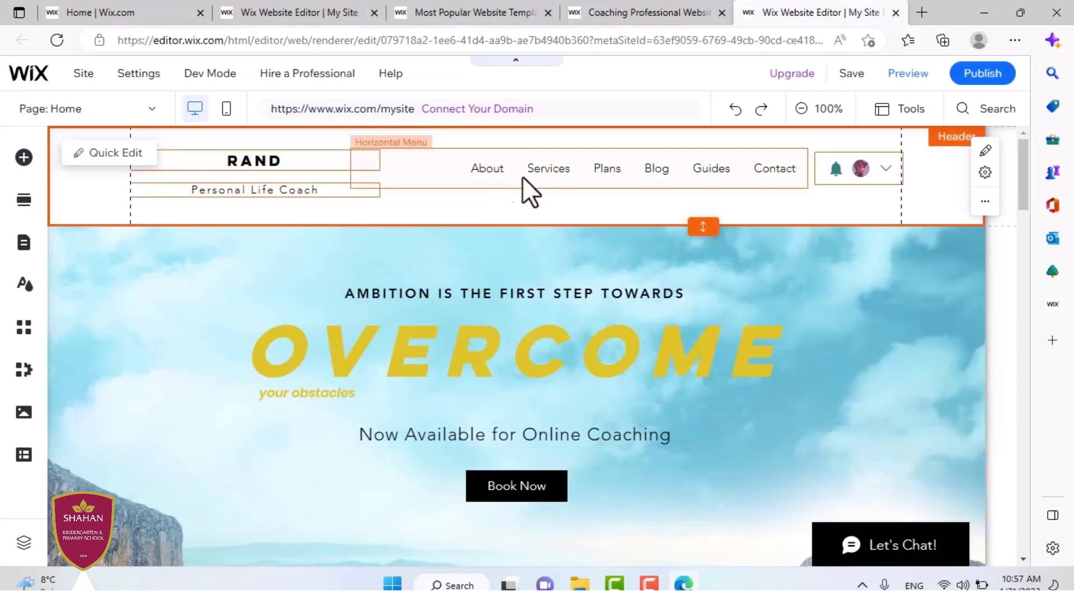
left_click(474, 174)
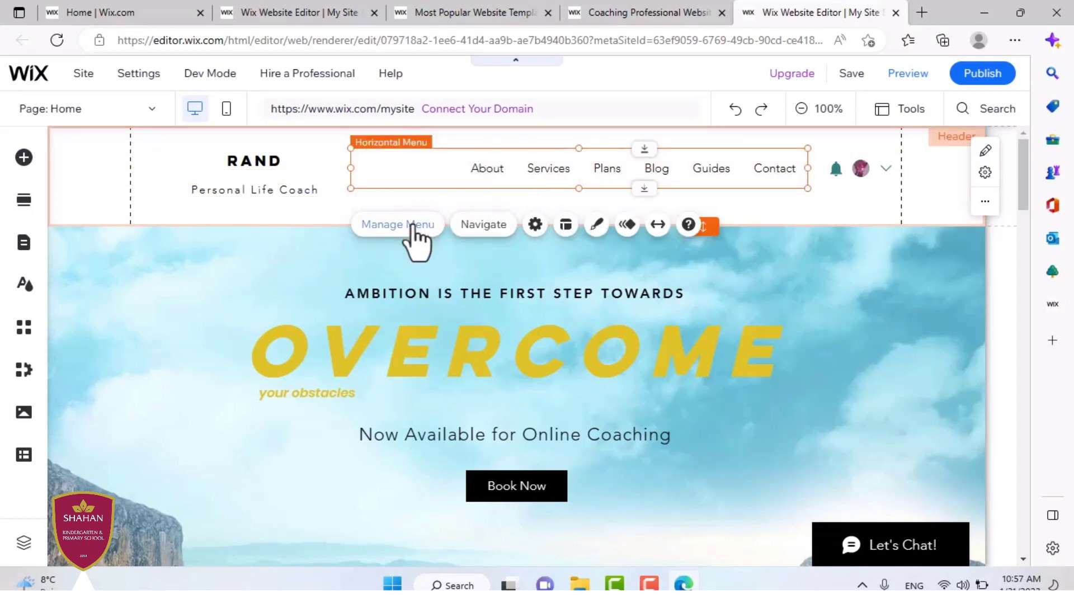
left_click(369, 224)
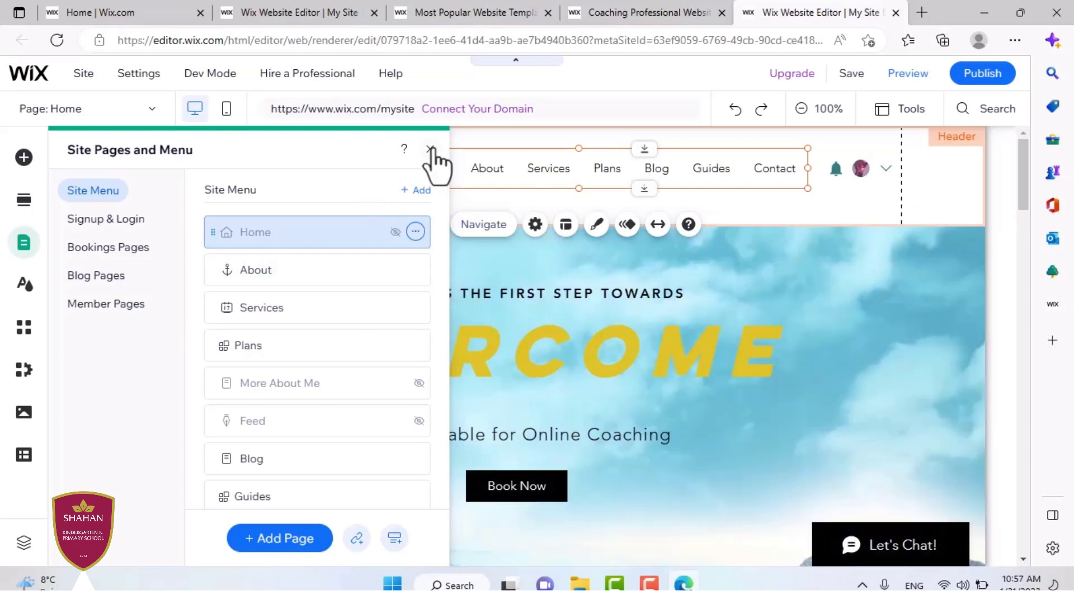
left_click(492, 165)
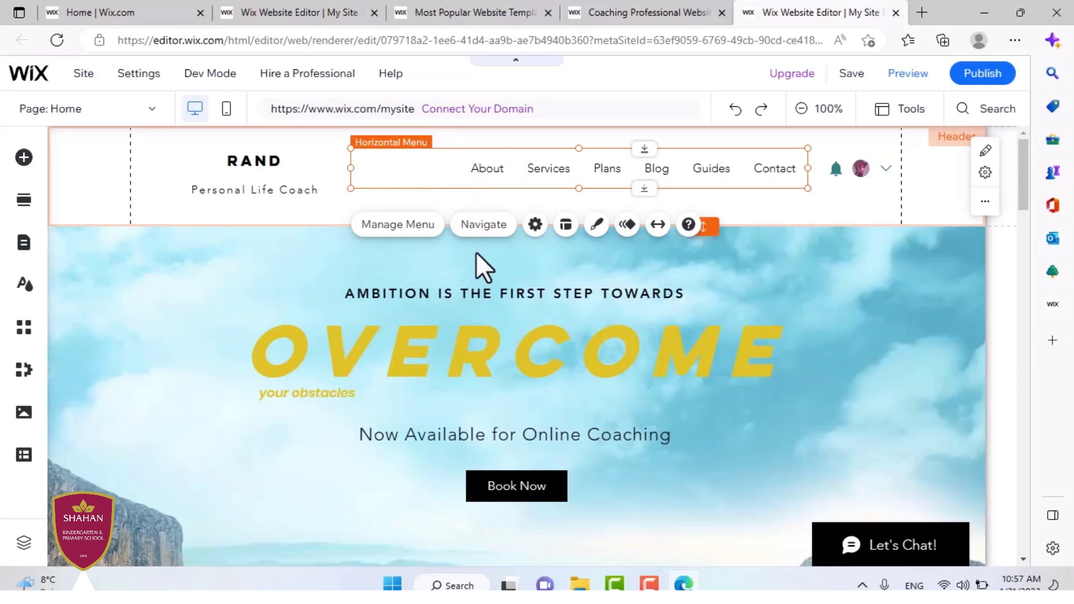
Step: Browse the About section layouts, then close Add Section to return to the RAND home page
scroll(372, 343, "down", 6)
scroll(434, 354, "down", 5)
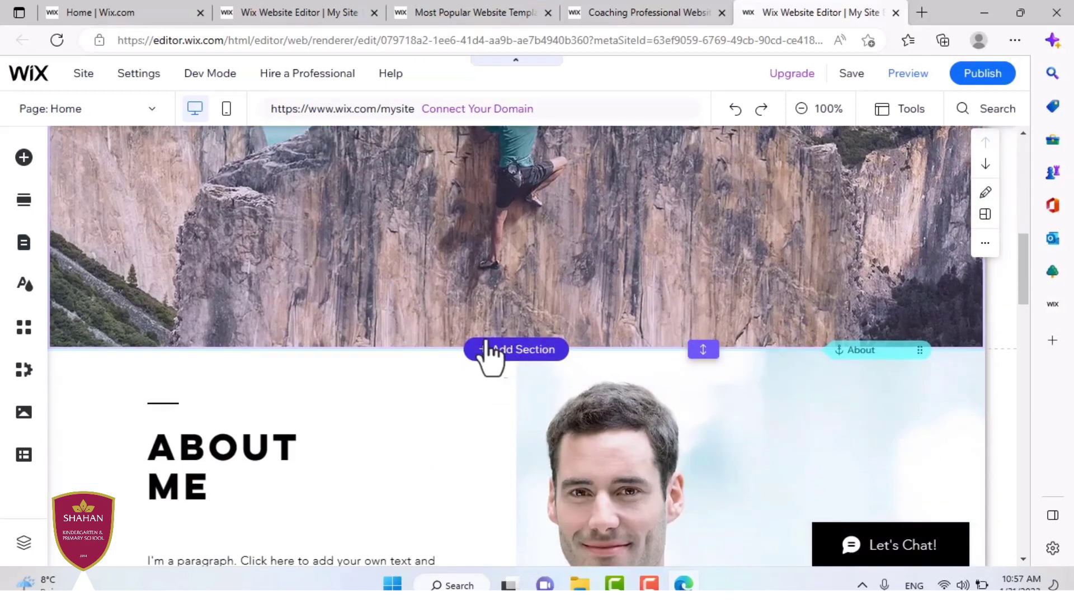
left_click(488, 351)
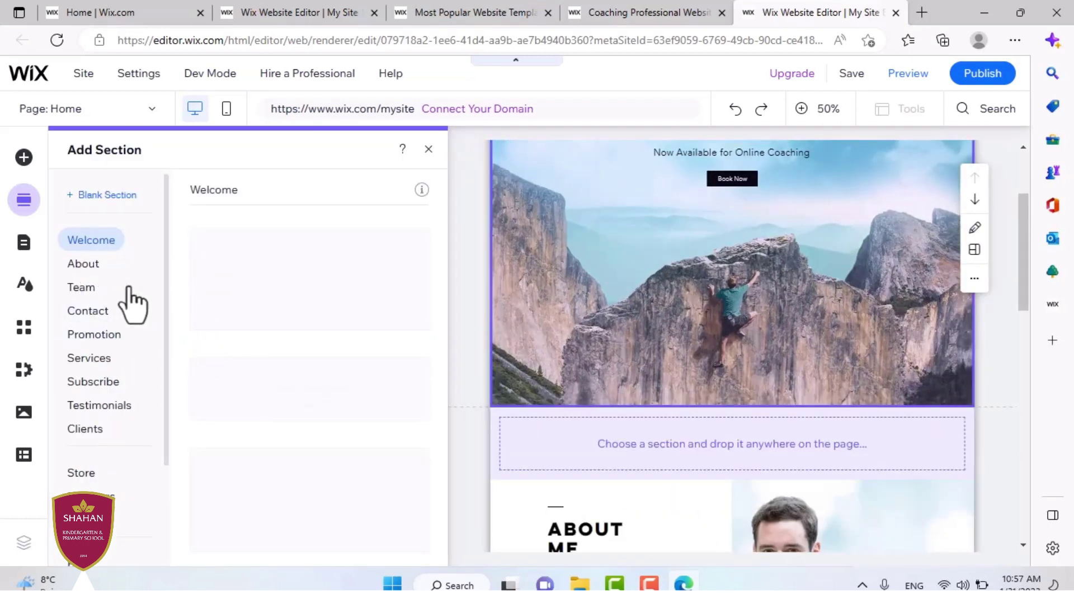
left_click(95, 269)
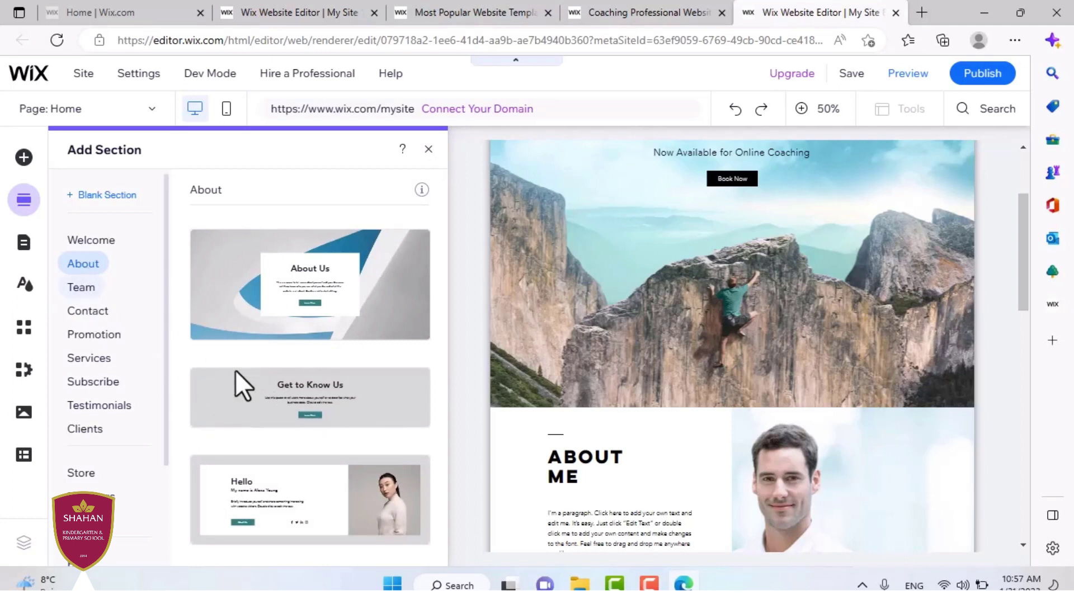
left_click(252, 398)
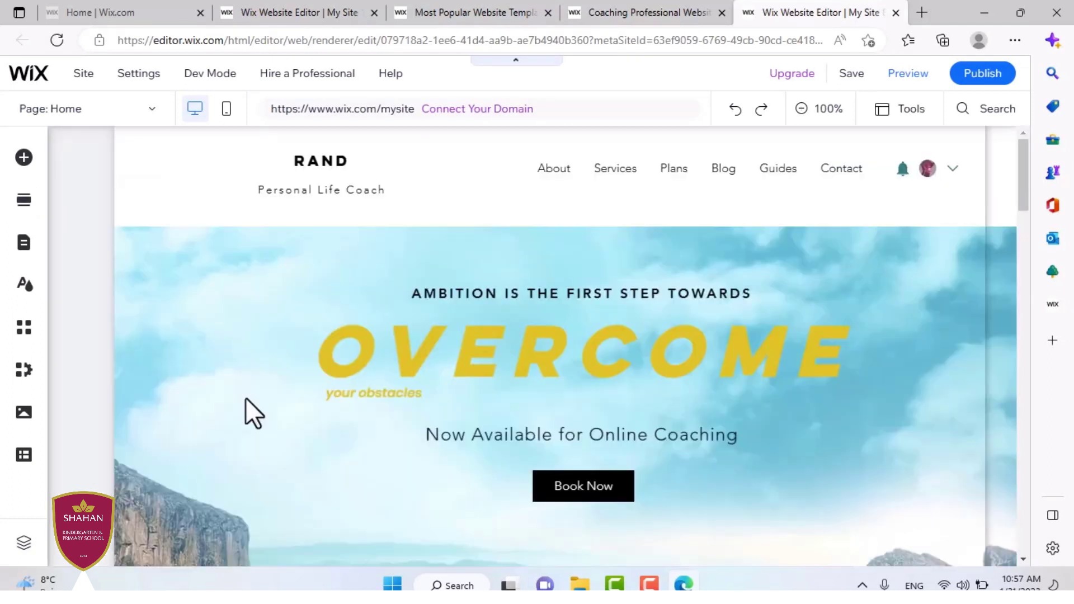
scroll(549, 499, "down", 5)
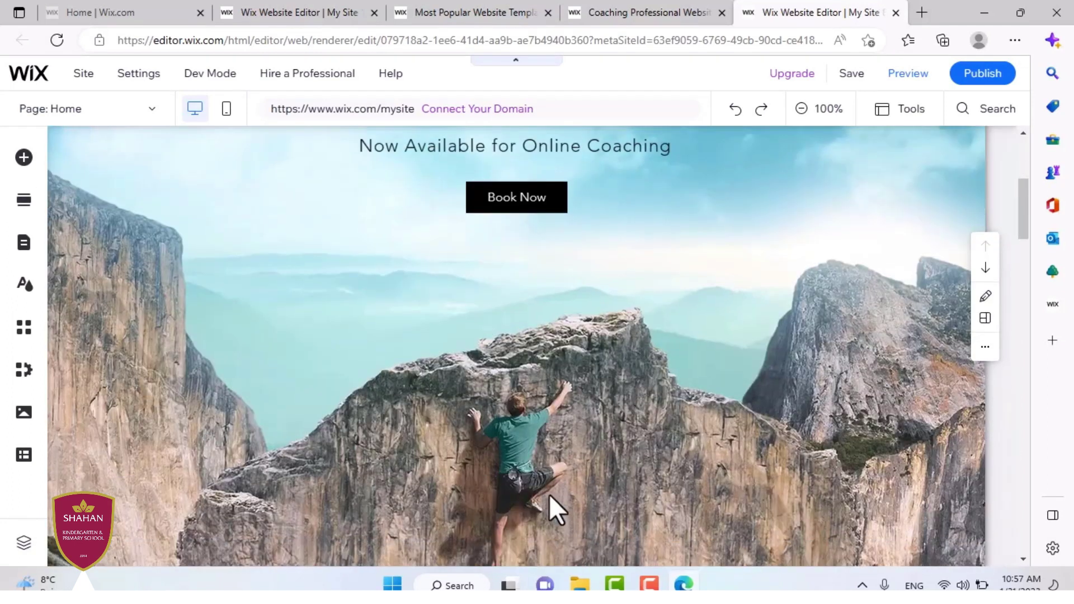
scroll(468, 317, "down", 12)
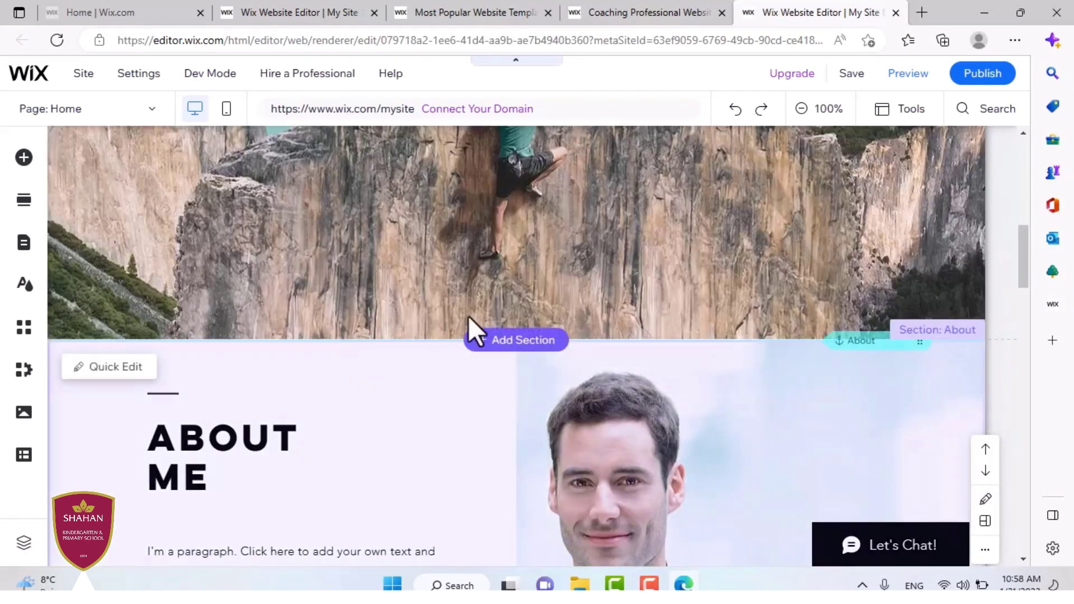
scroll(482, 336, "up", 1)
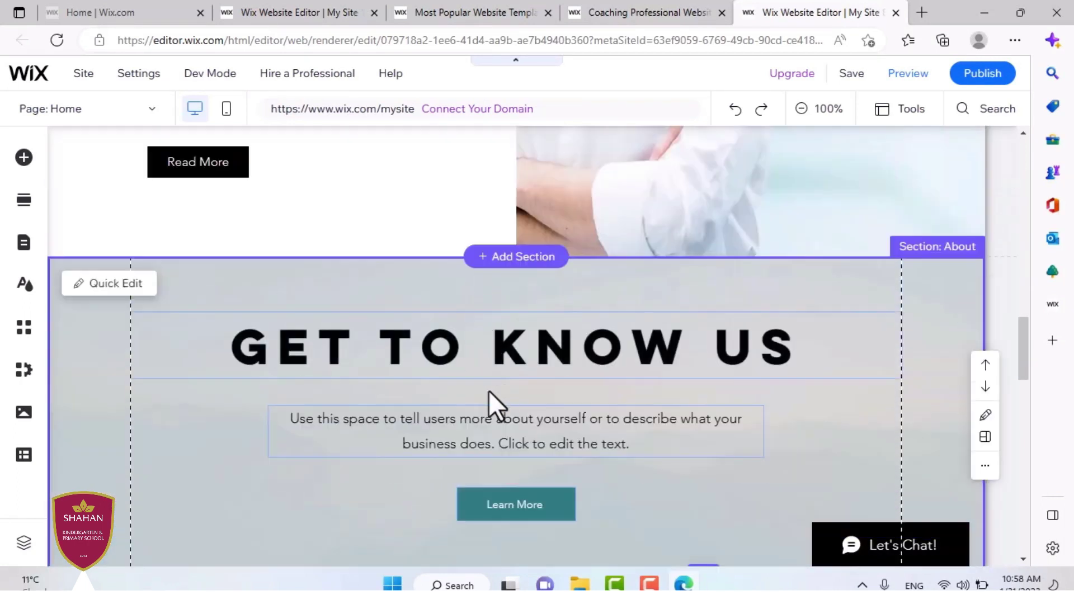
scroll(559, 324, "up", 2)
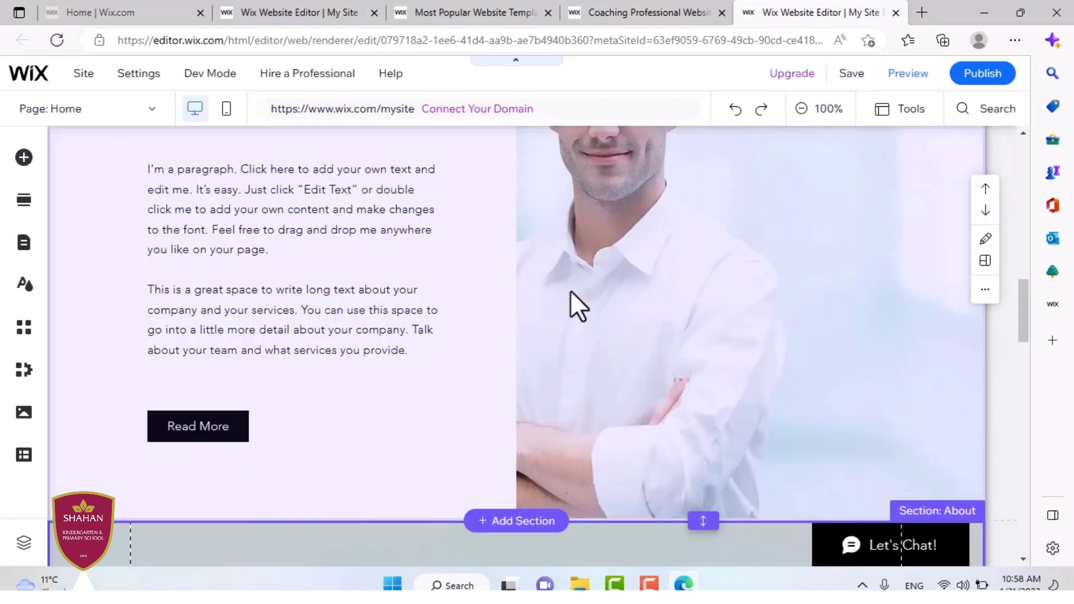
scroll(570, 291, "up", 8)
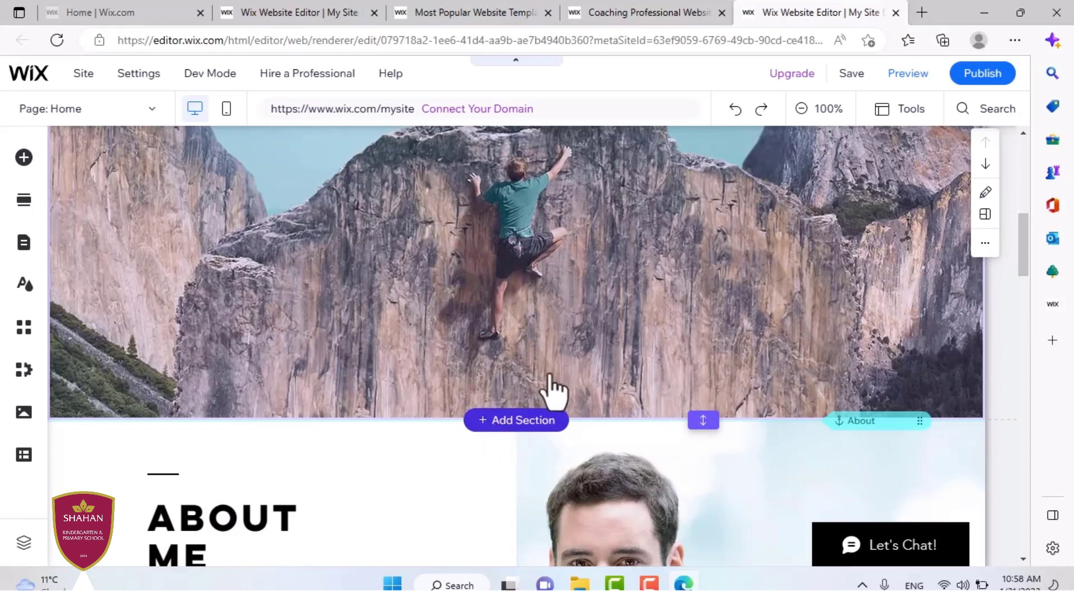
left_click(468, 391)
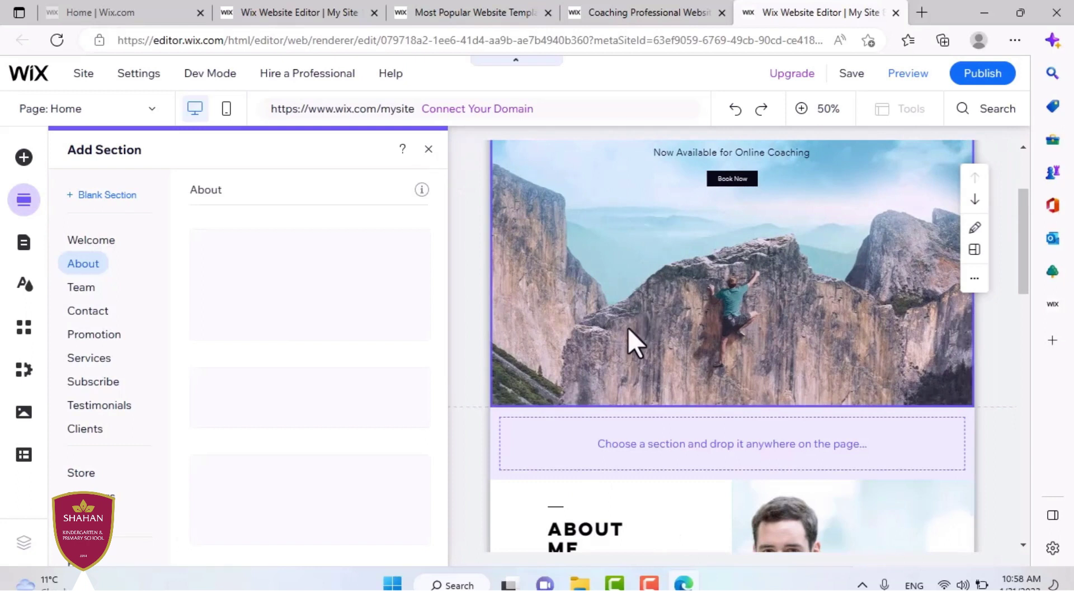
left_click(628, 327)
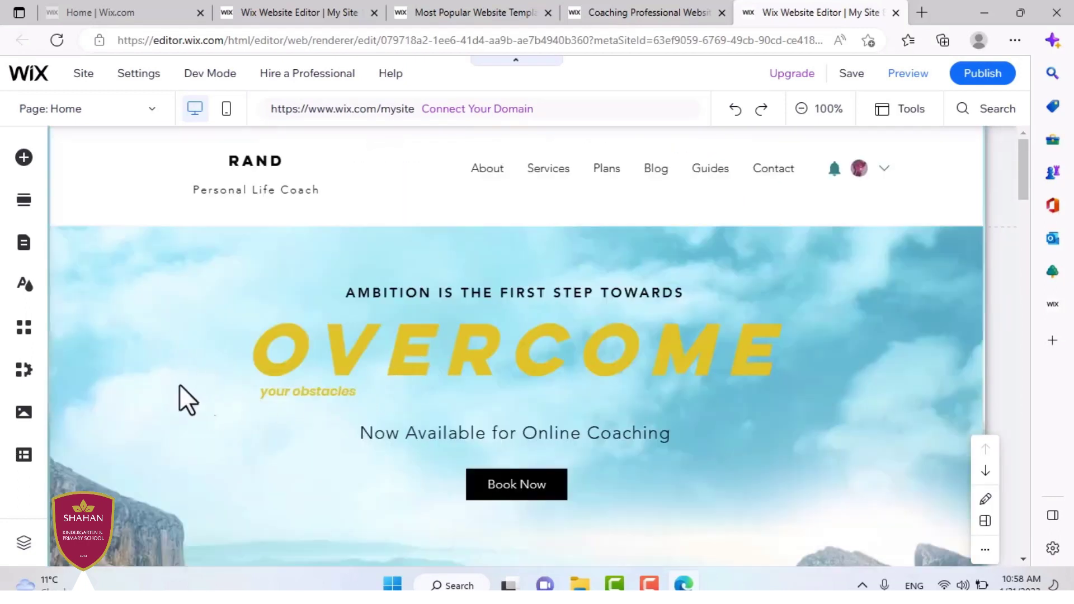
left_click(412, 381)
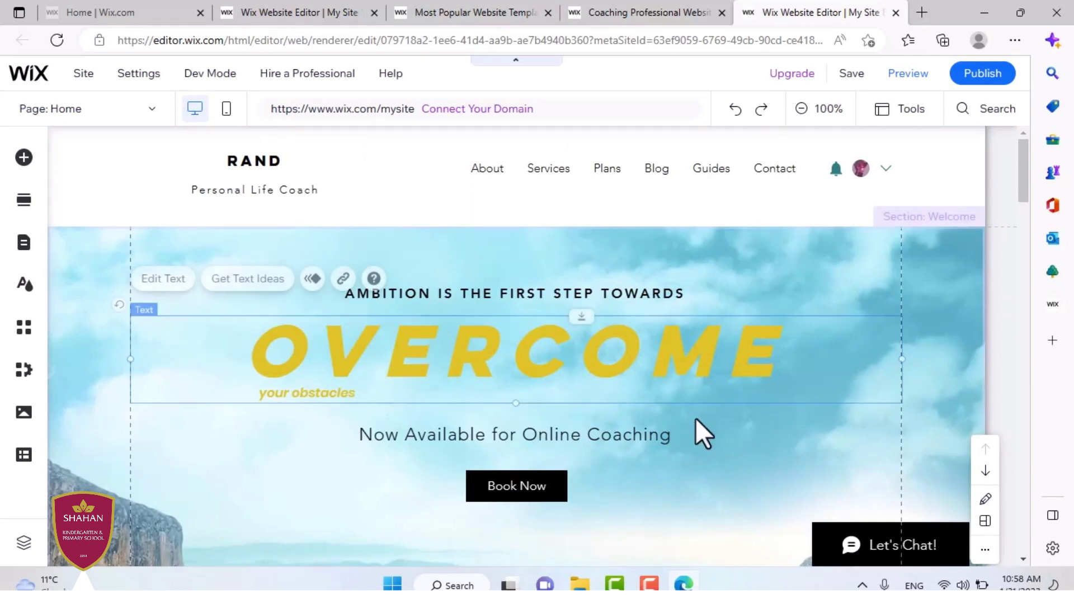
scroll(319, 455, "down", 3)
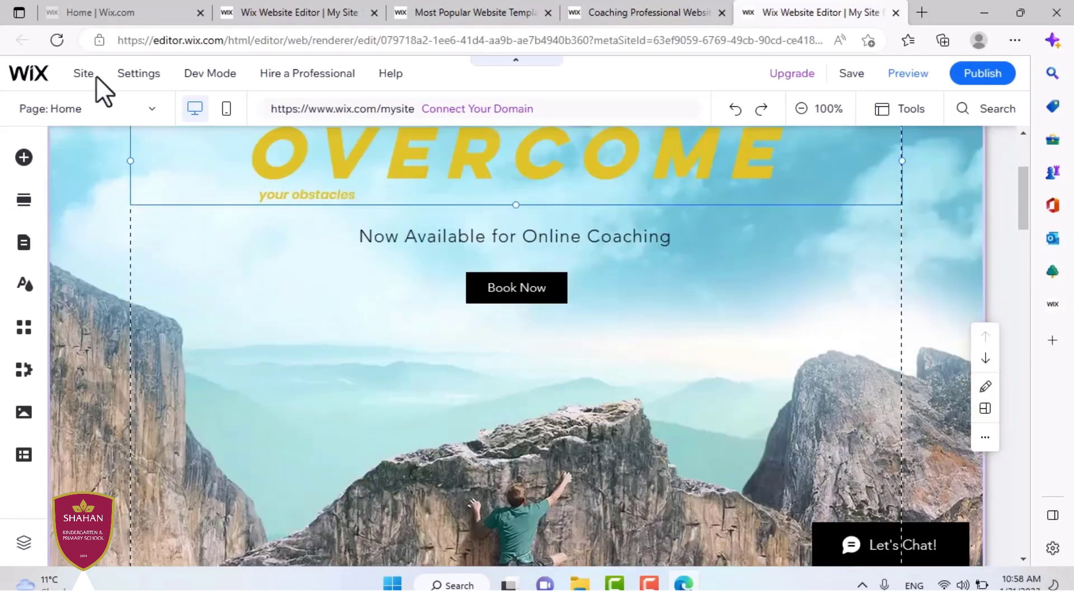
left_click(280, 342)
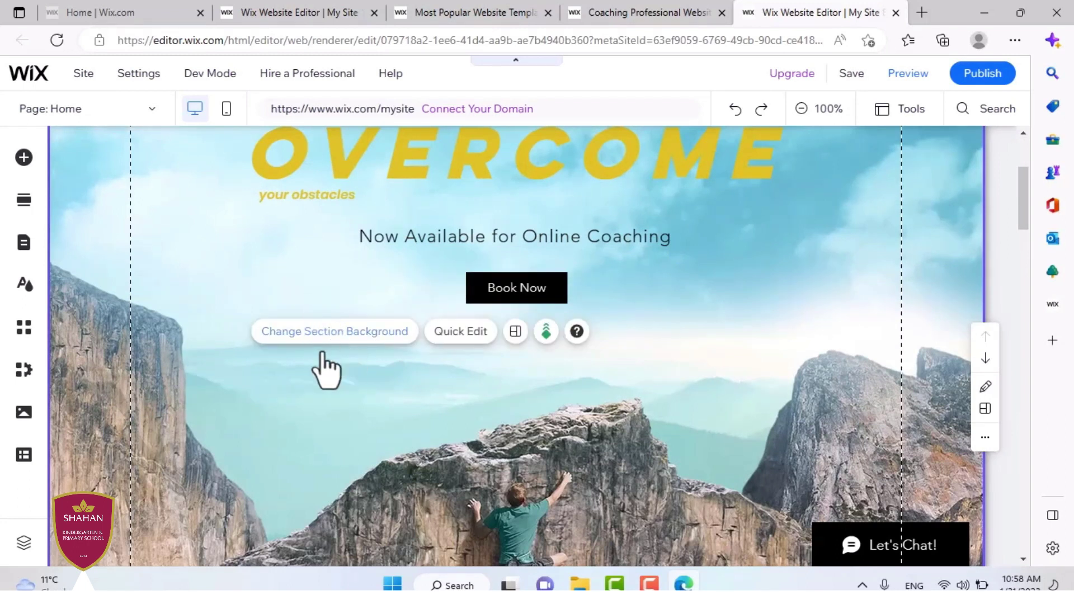
Step: From the hero section's Change Section Background options, choose Image to browse Wix media
left_click(301, 334)
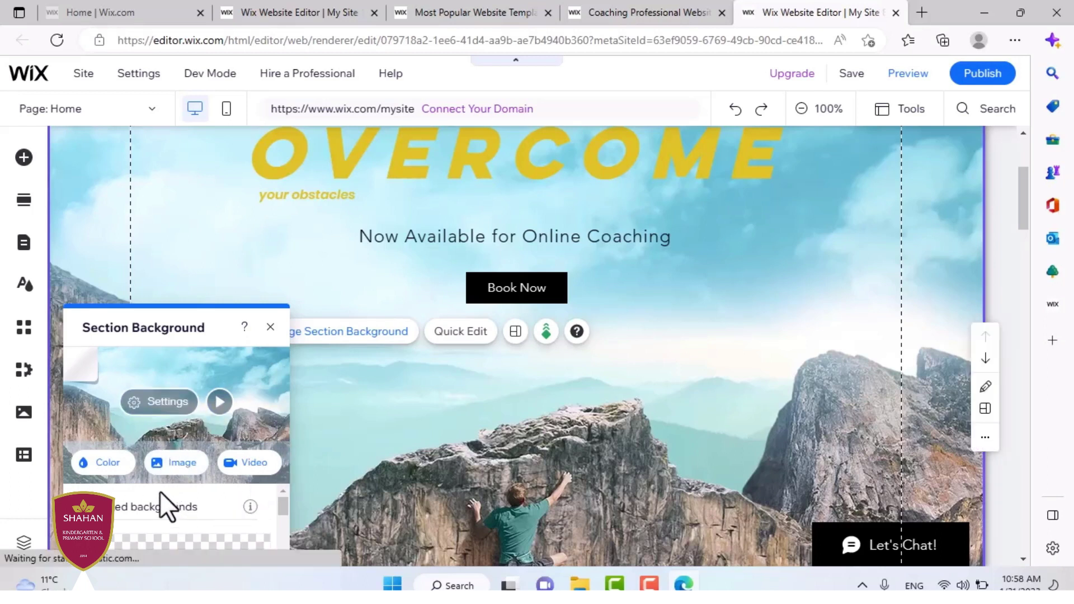
left_click(197, 444)
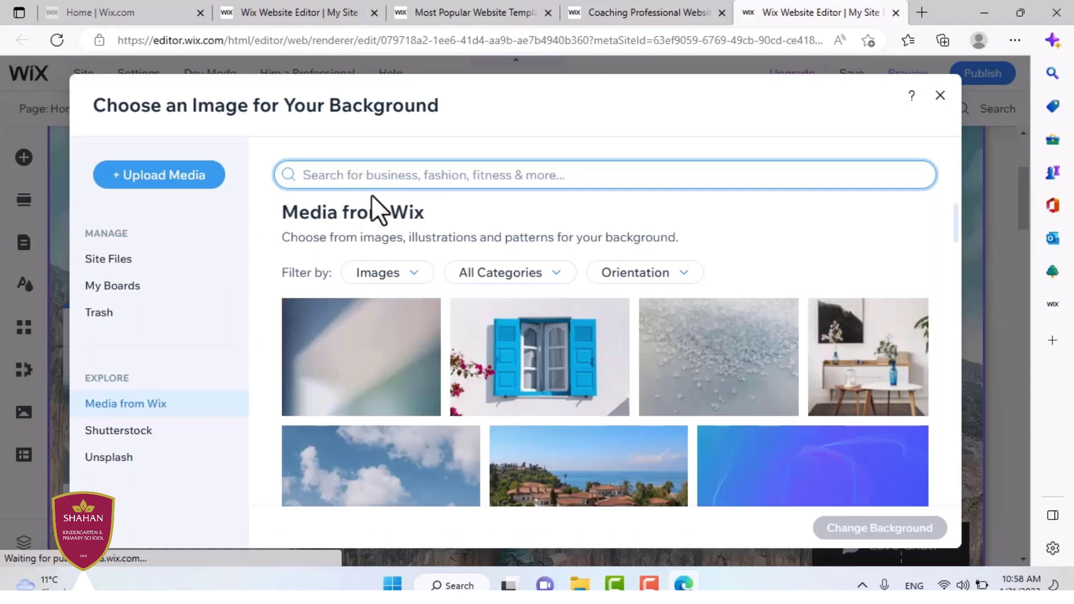
Step: Search Wix media for 'Mountain' and set the first landscape photo as the hero background
type("M")
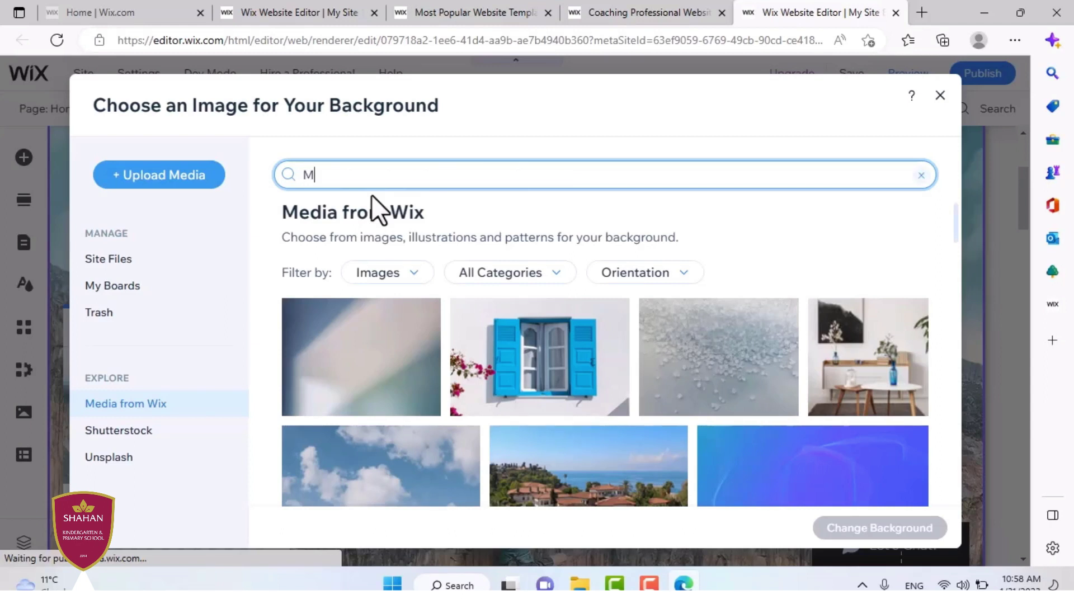
type("ounta")
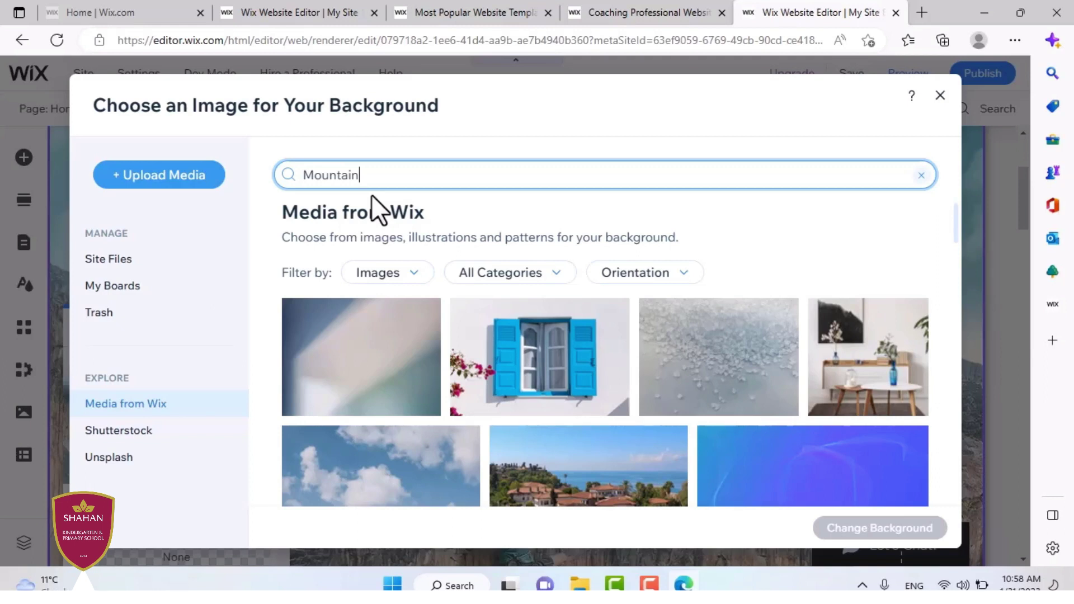
type("in")
key("Return")
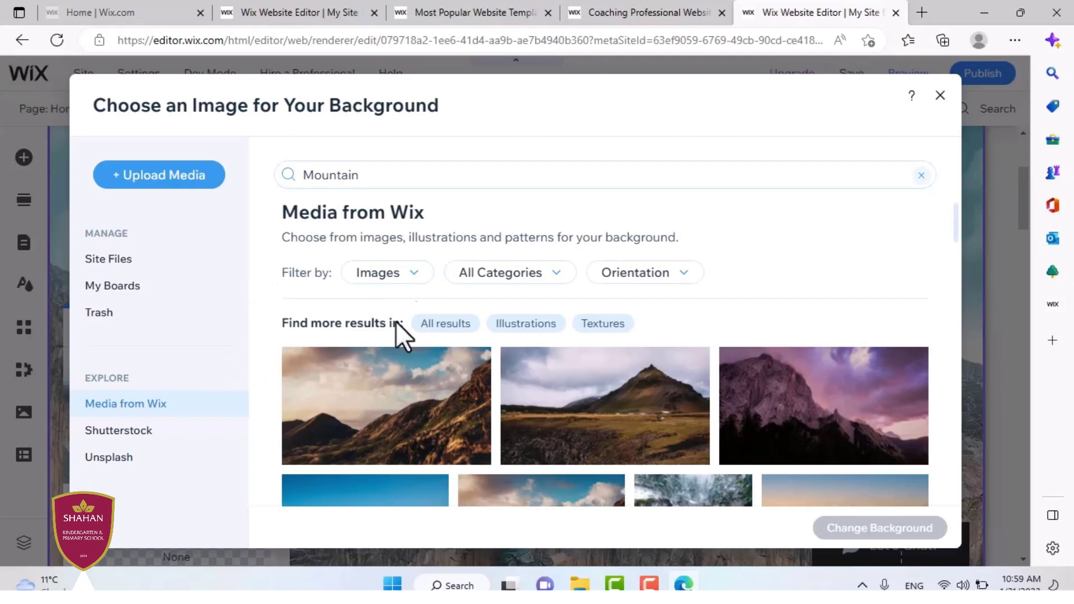
left_click(361, 442)
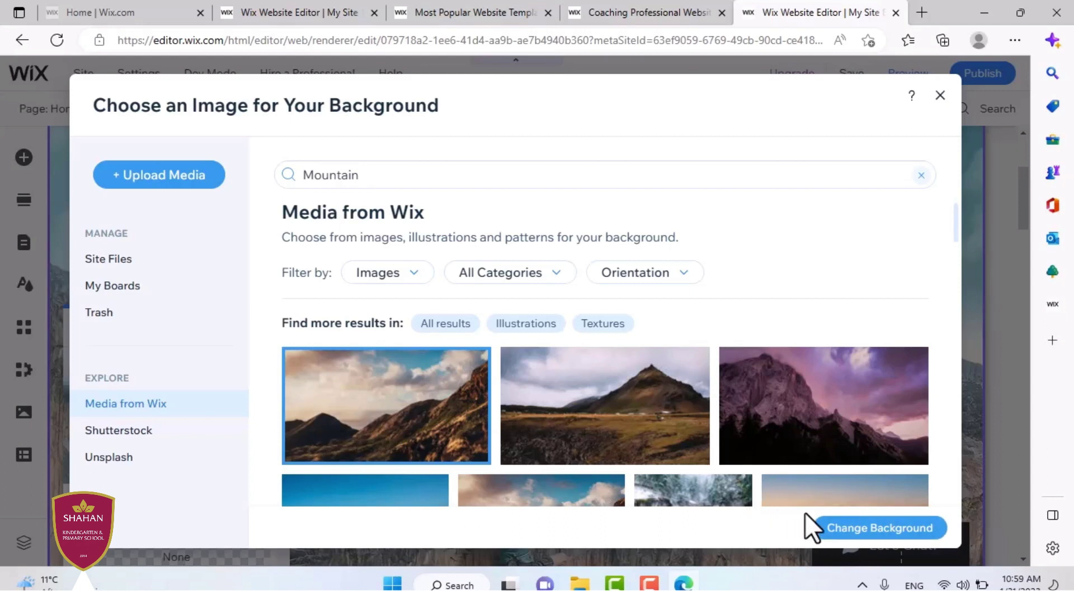
left_click(830, 523)
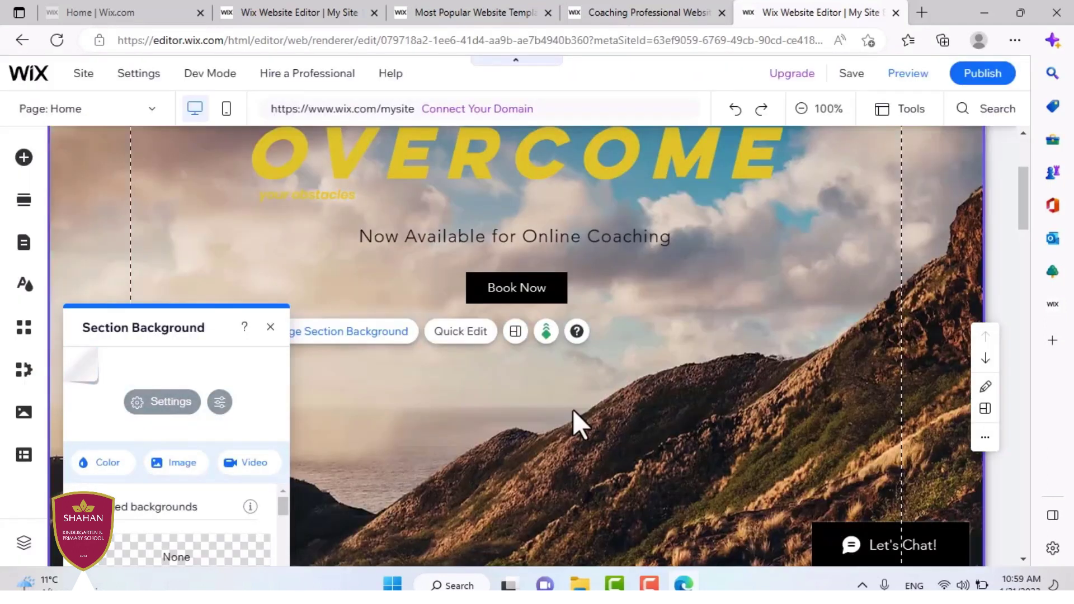
scroll(573, 409, "up", 4)
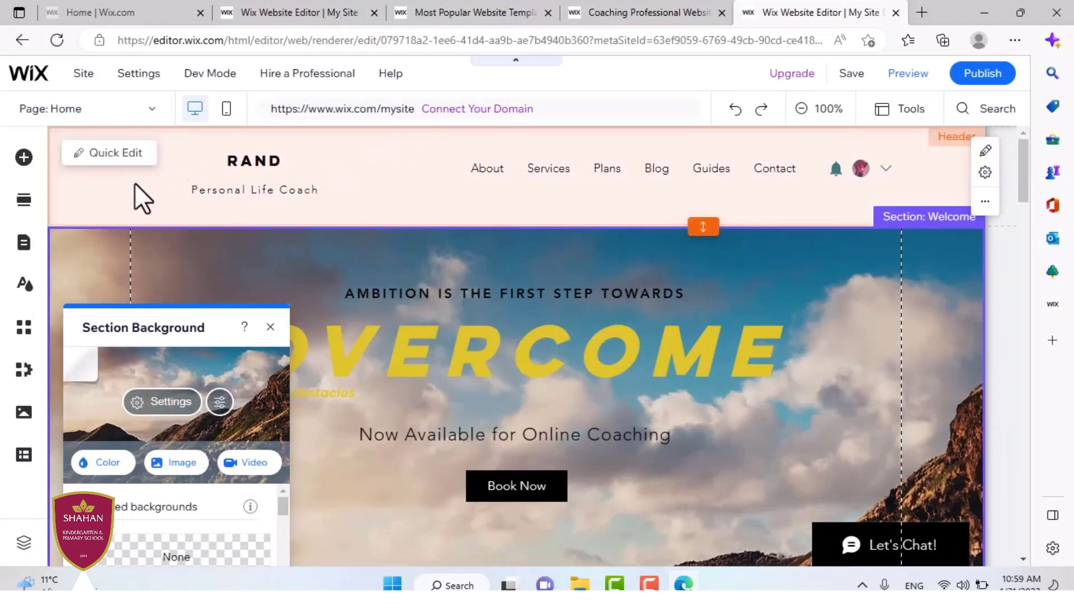
Step: Apply the light blue header design to the RAND header and close the design panel
left_click(130, 192)
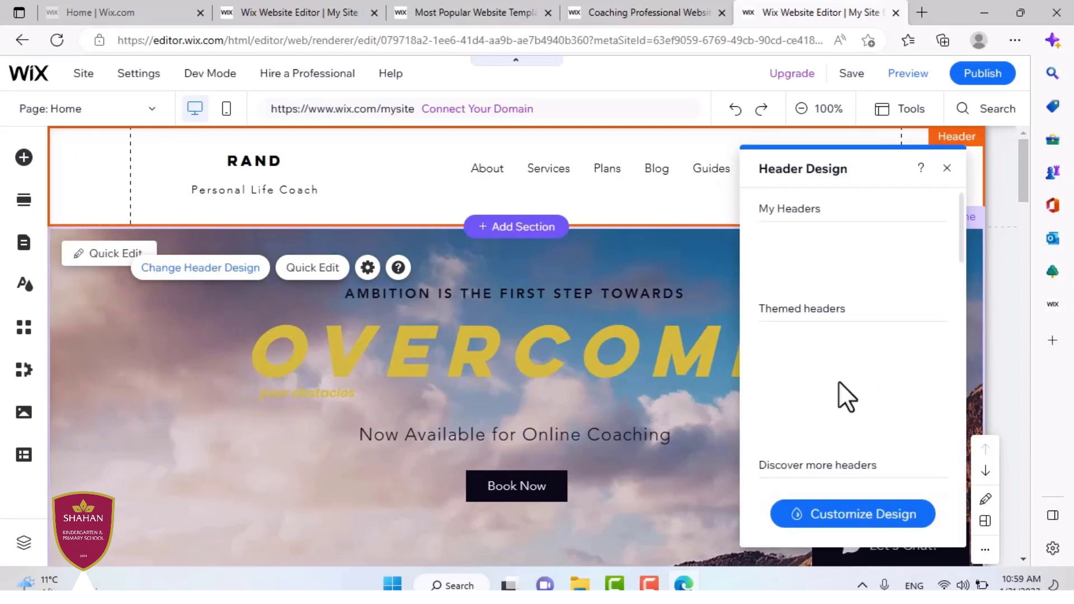
scroll(871, 392, "down", 2)
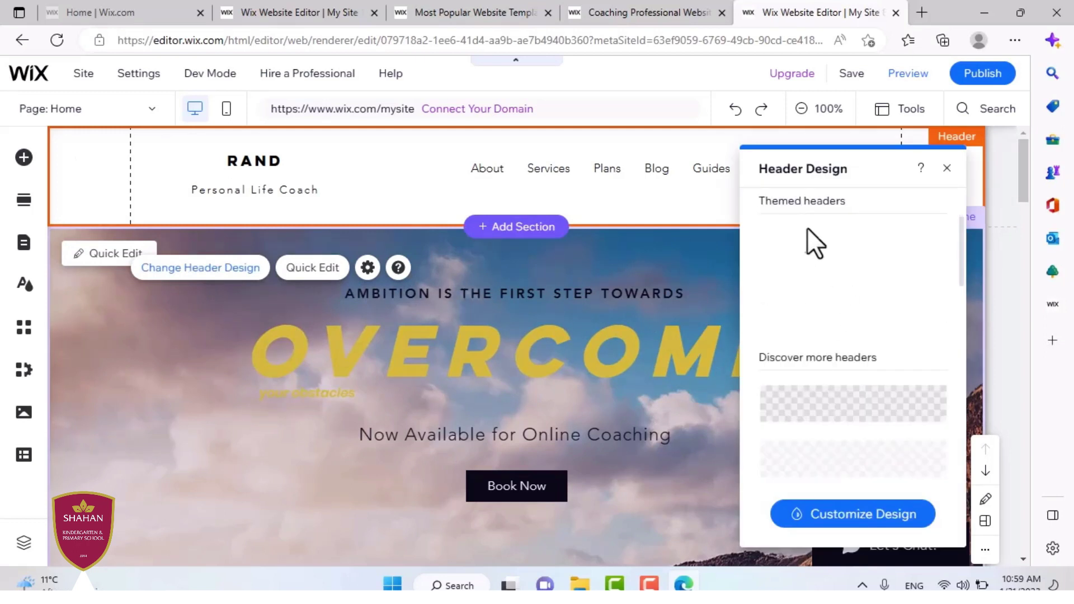
scroll(849, 343, "down", 1)
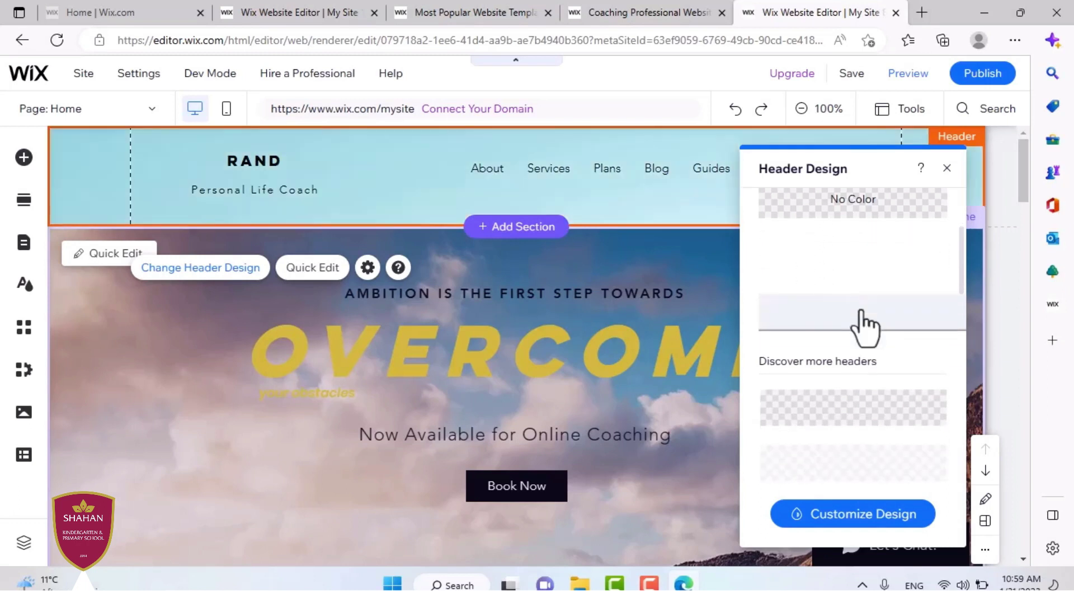
scroll(841, 378, "down", 4)
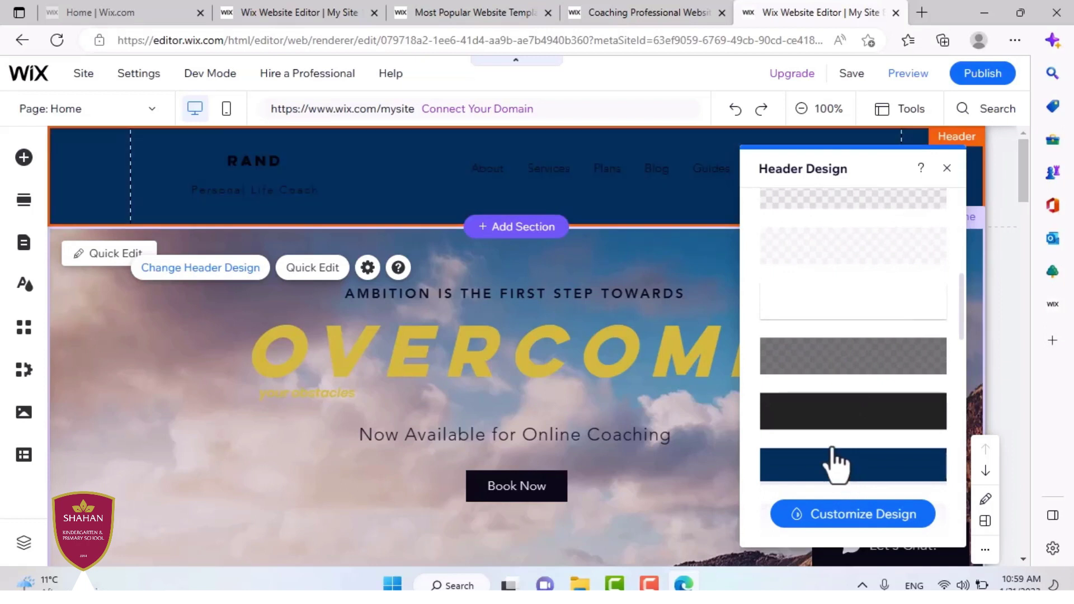
scroll(830, 460, "down", 2)
left_click(904, 473)
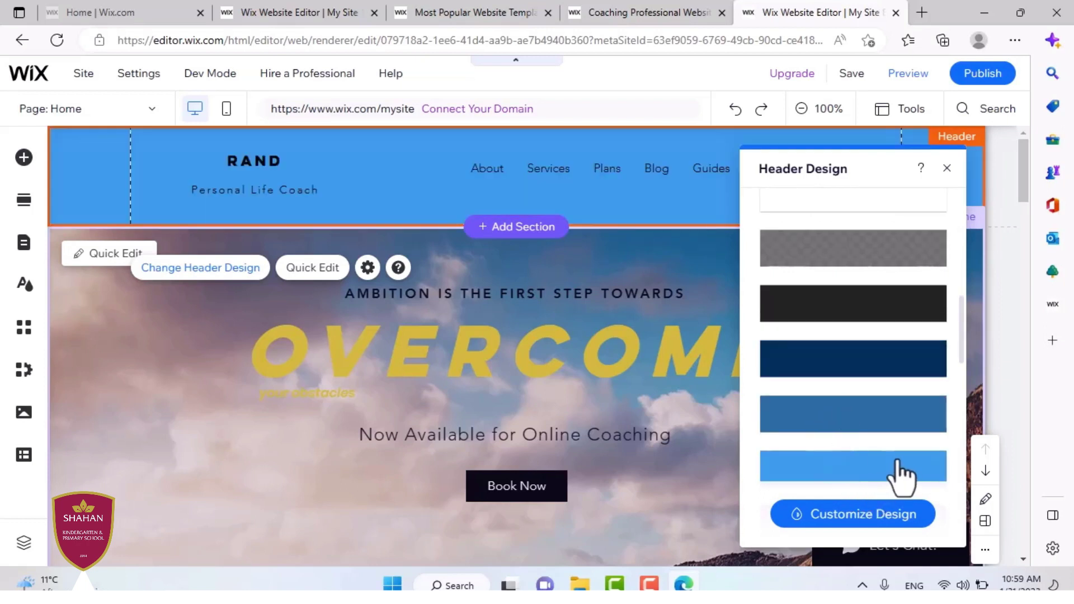
left_click(947, 168)
Step: Scroll down the page and back up to review it before publishing
scroll(512, 386, "down", 2)
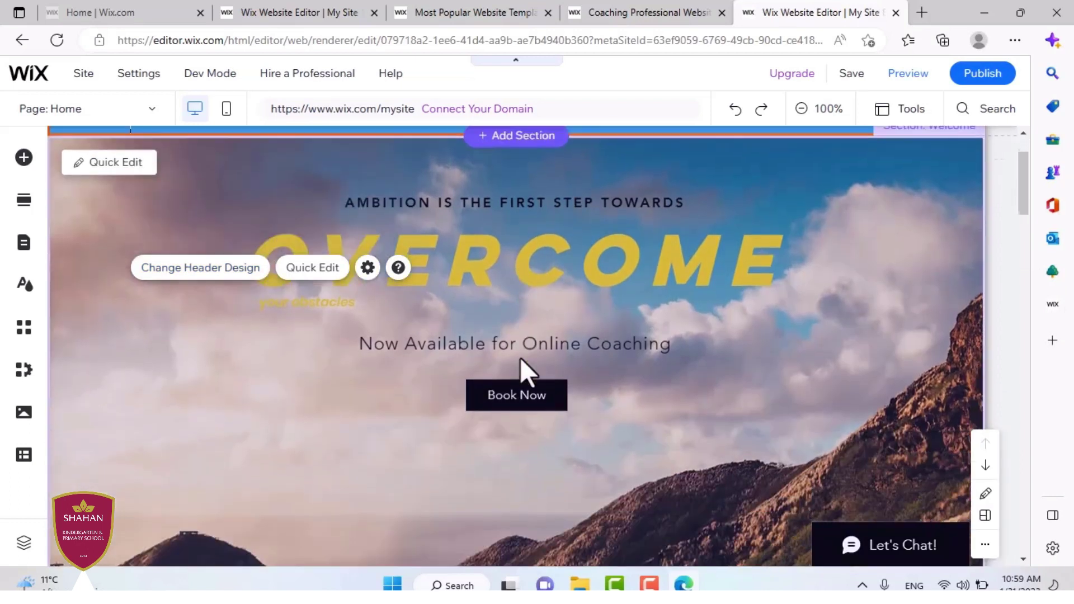
scroll(521, 369, "down", 6)
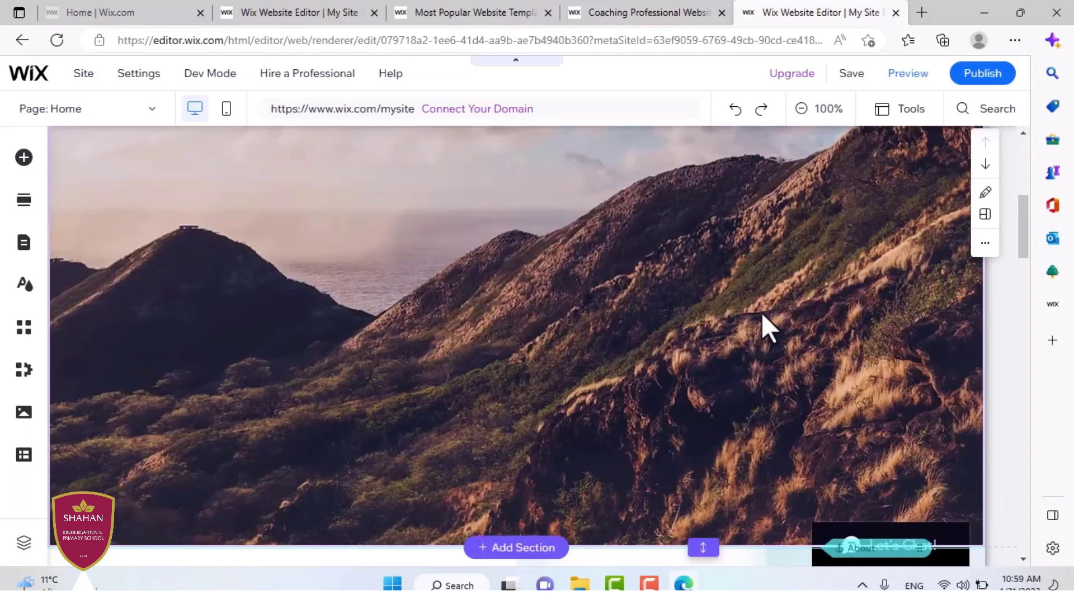
scroll(867, 280, "up", 8)
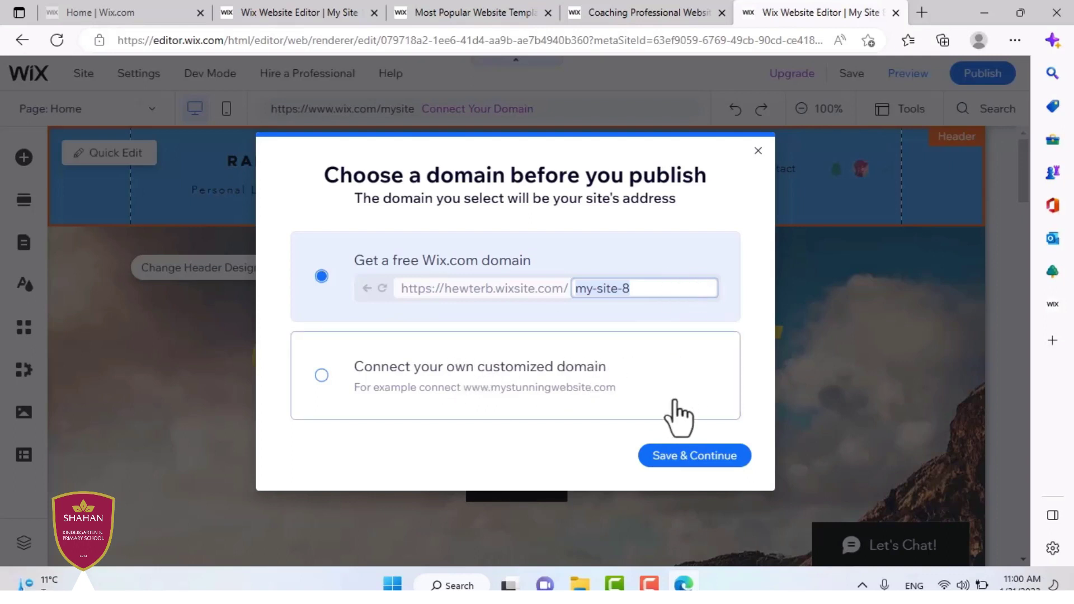
Step: Keep the free my-site-8 wixsite.com domain, save the site, and dismiss the saved confirmation
left_click(680, 456)
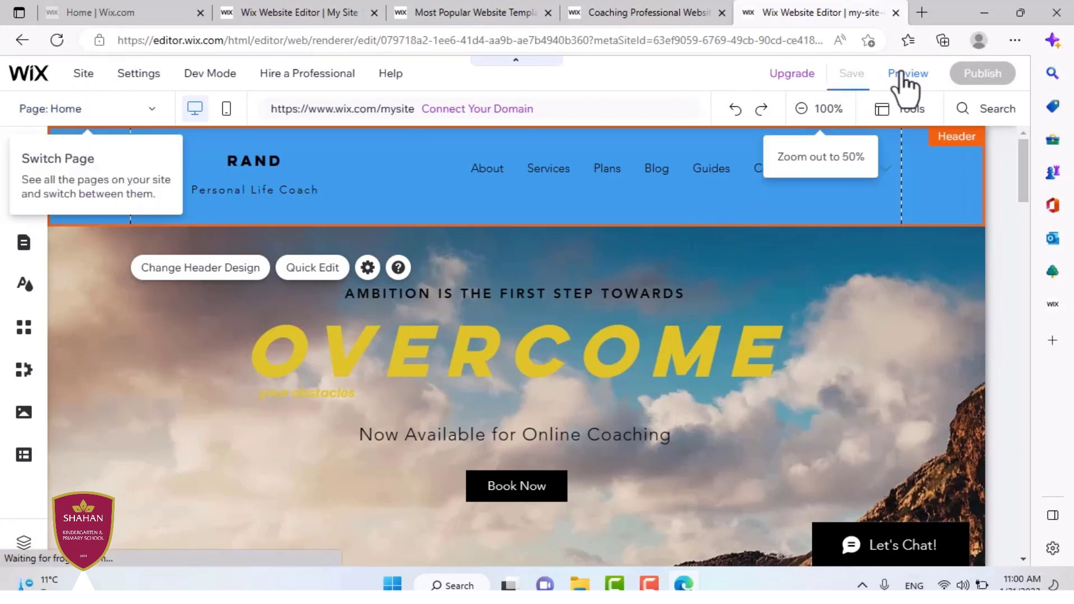
left_click(224, 123)
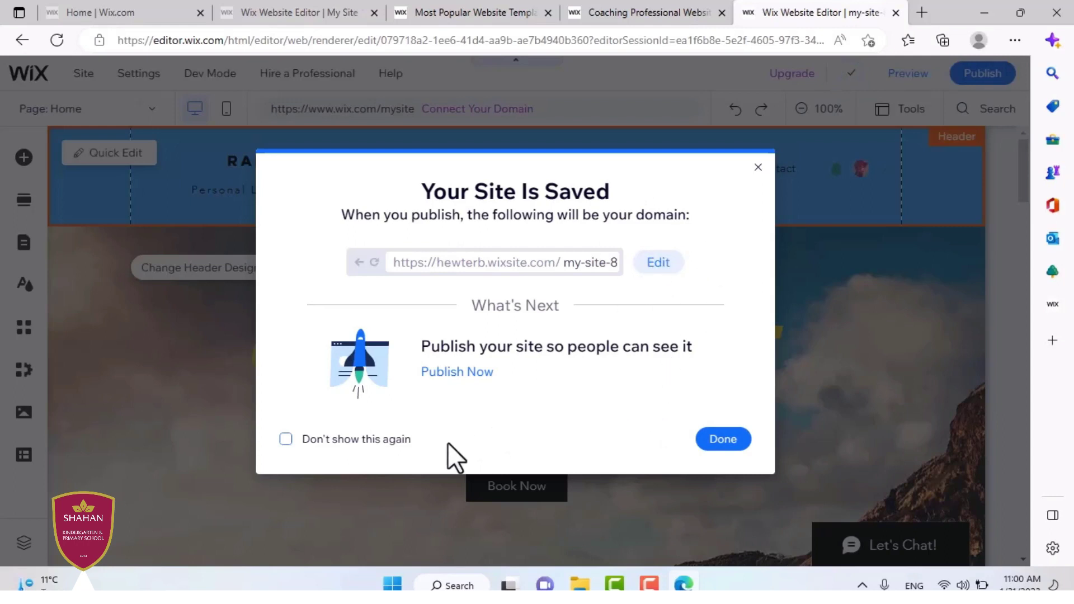
left_click(714, 438)
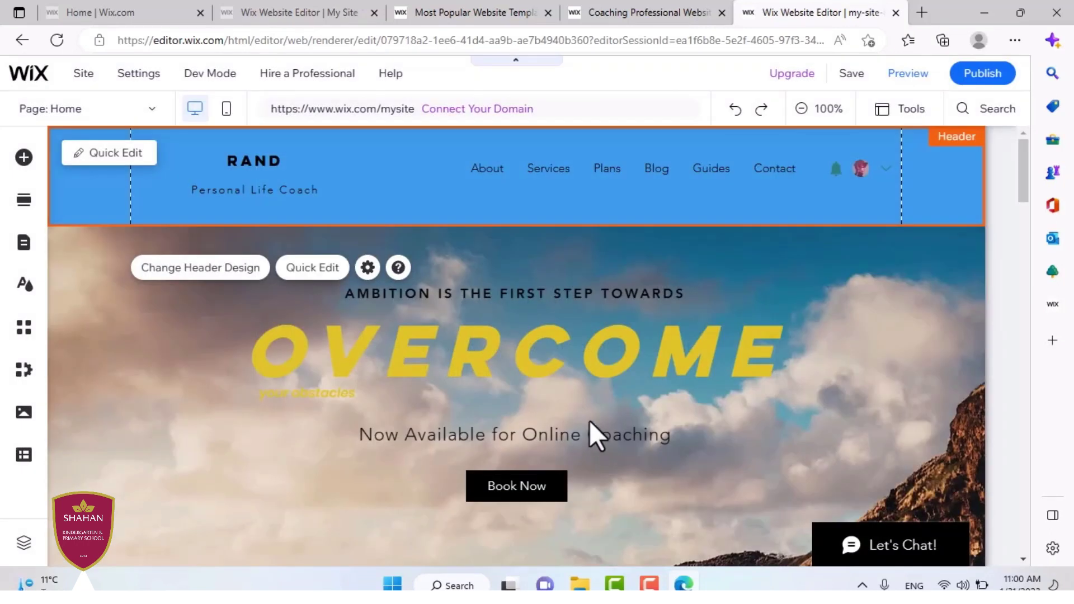